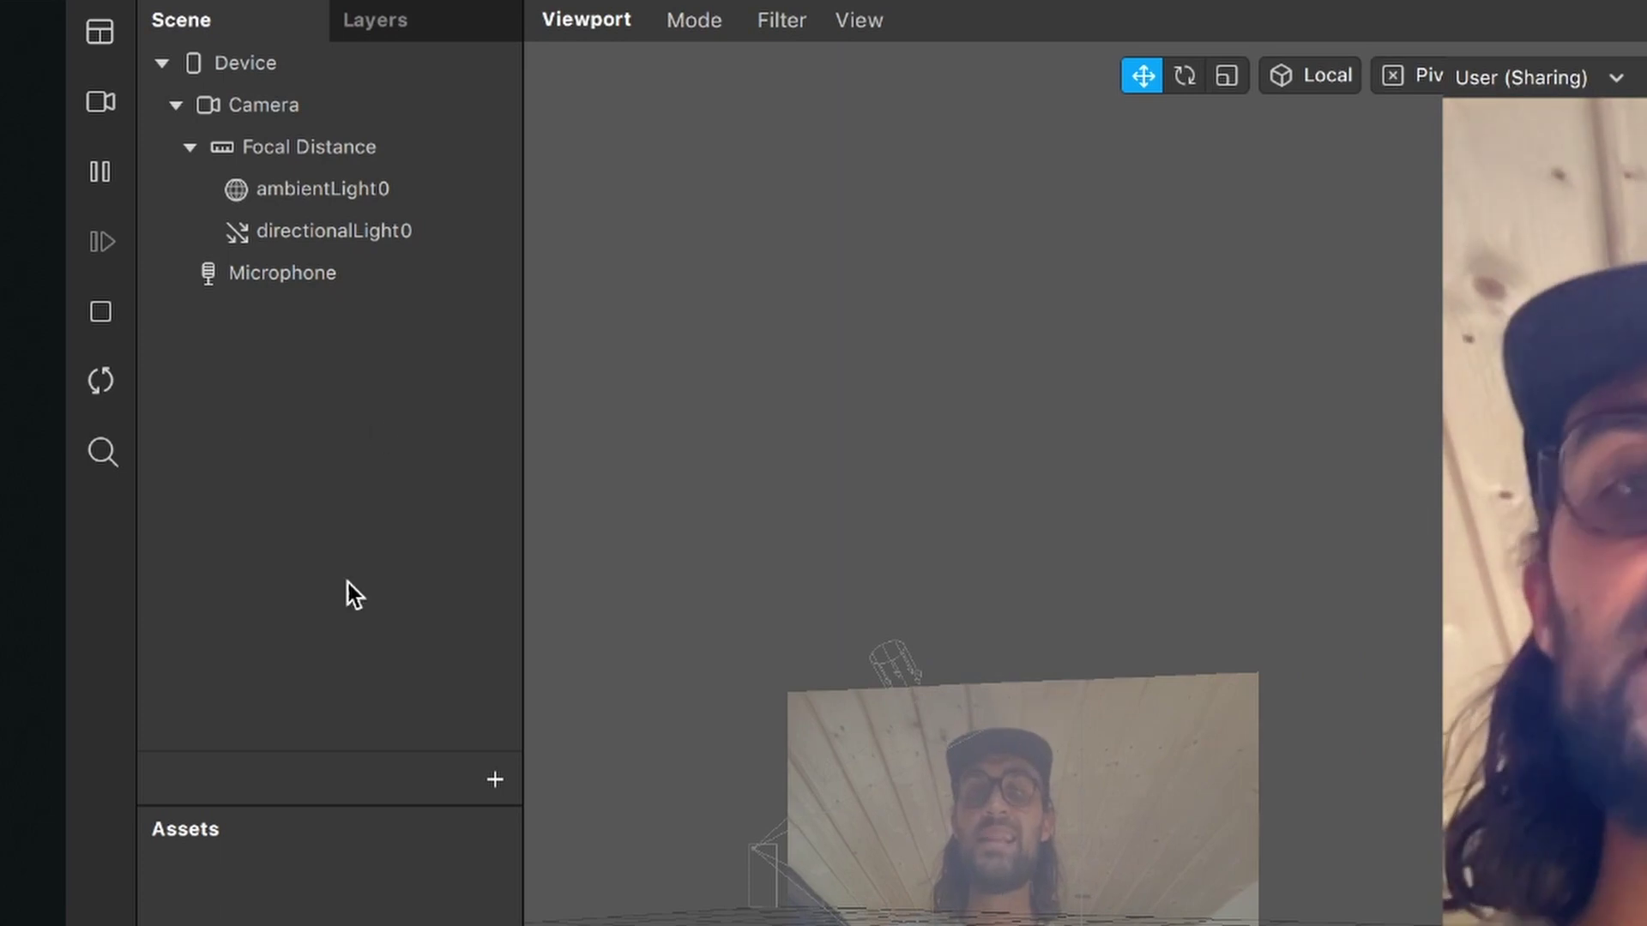
Insert a 2D Text object from the Scene add menu and rename it 'Date'.
{"action": "left_click", "coordinate": [431, 655]}
{"action": "type", "text": "2D"}
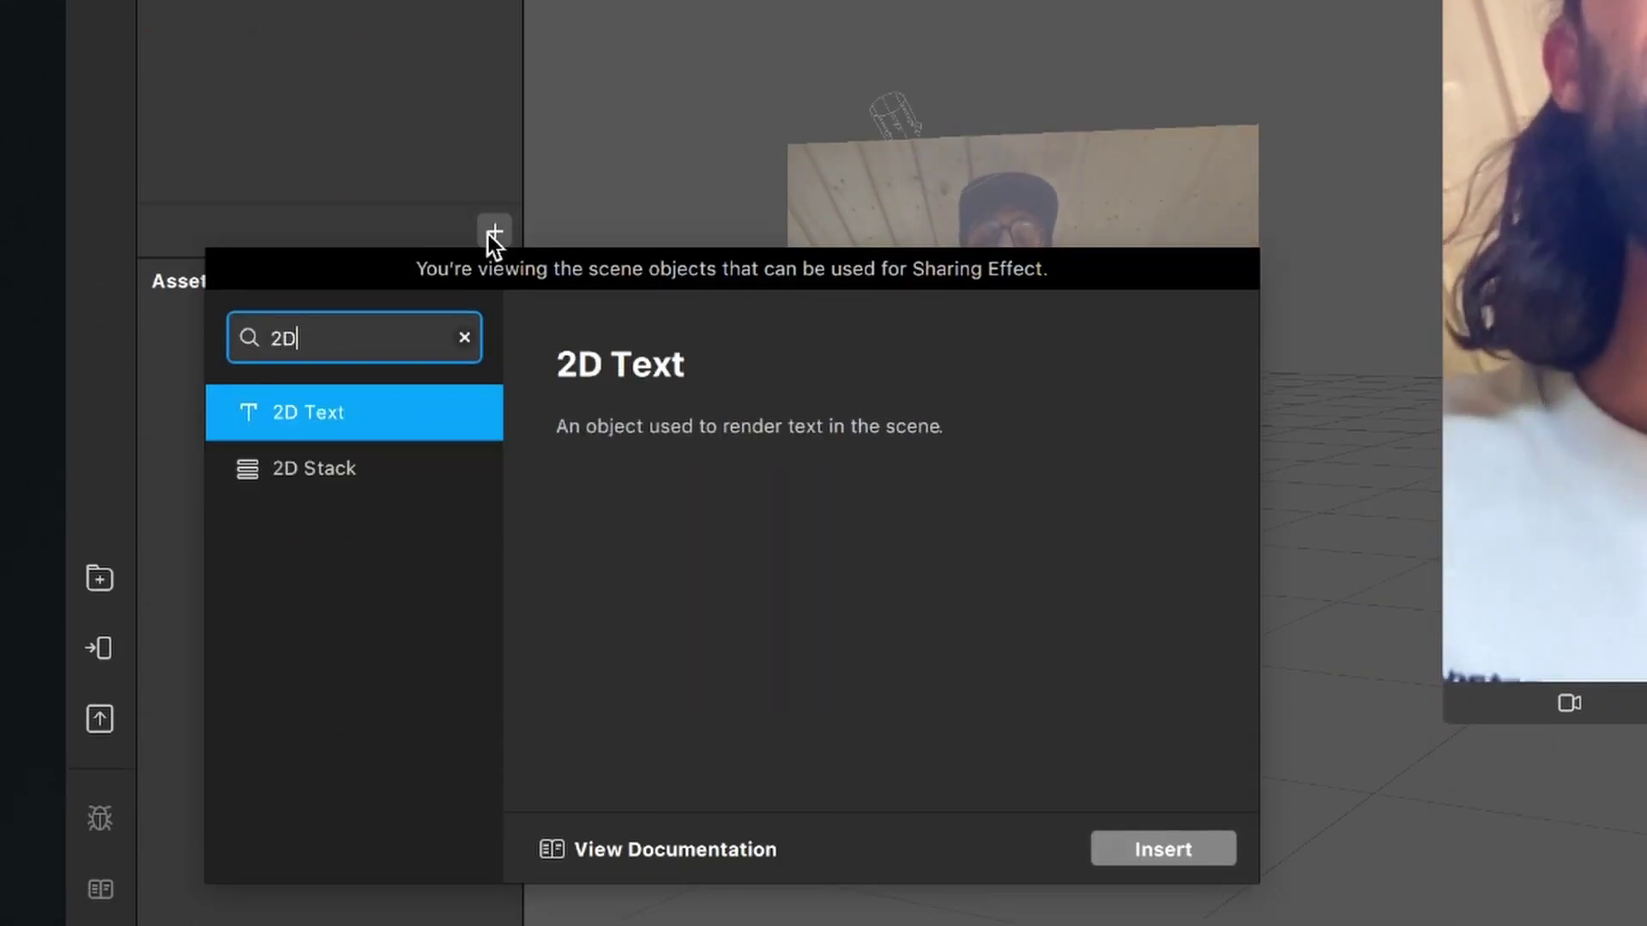
{"action": "key", "text": "Return"}
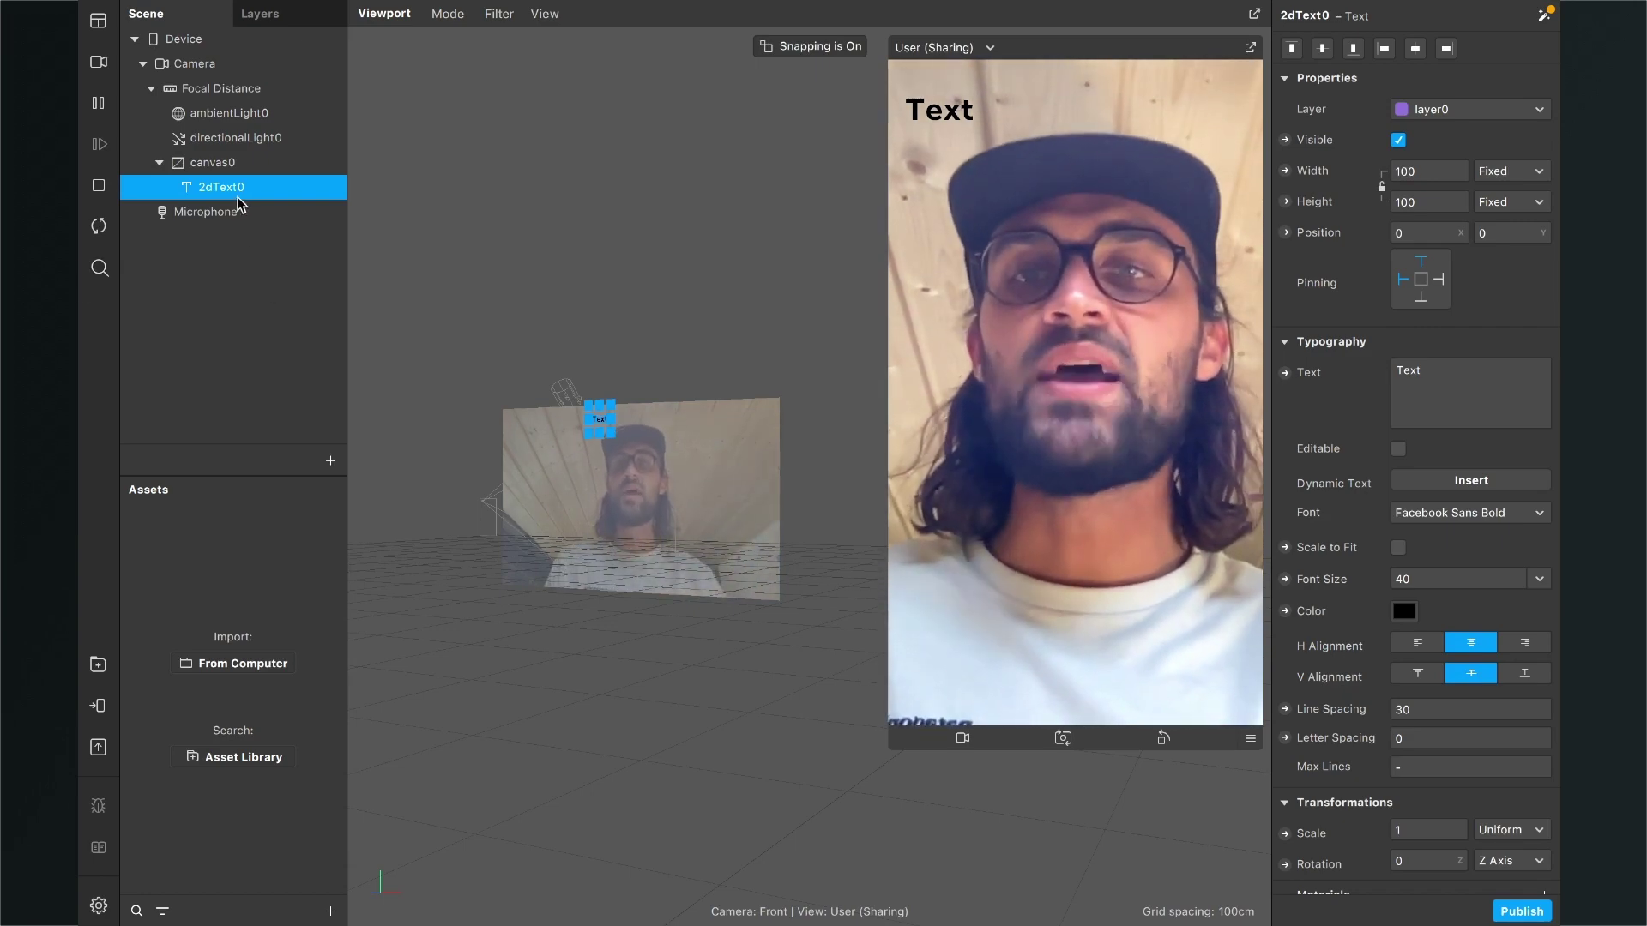
{"action": "type", "text": "Date"}
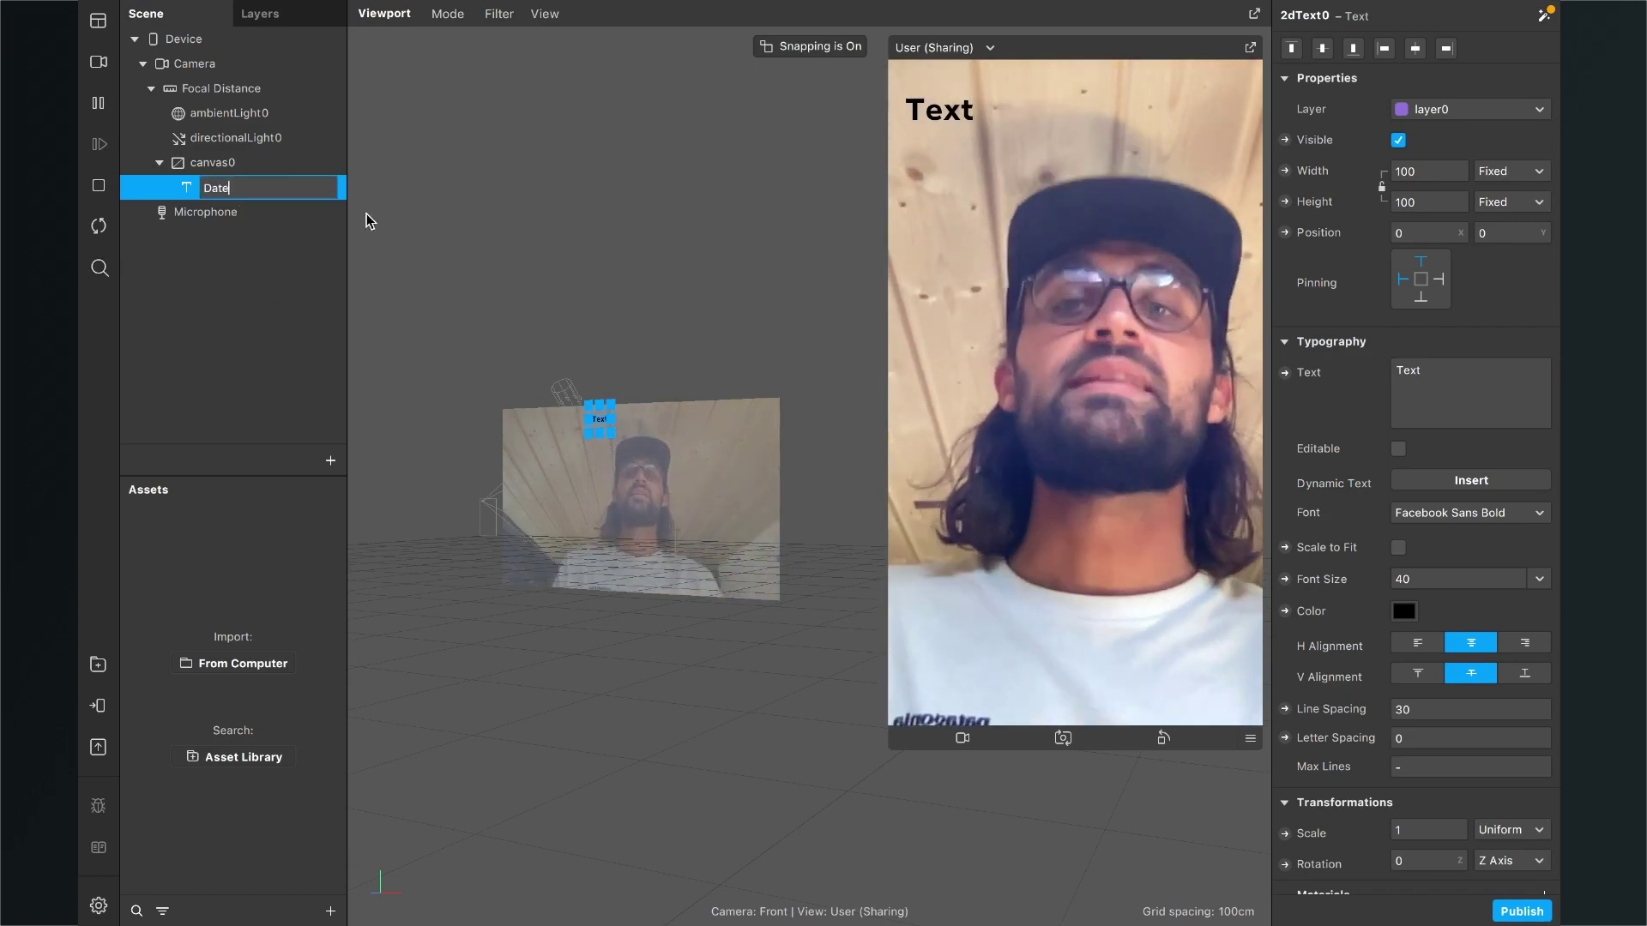
{"action": "key", "text": "Return"}
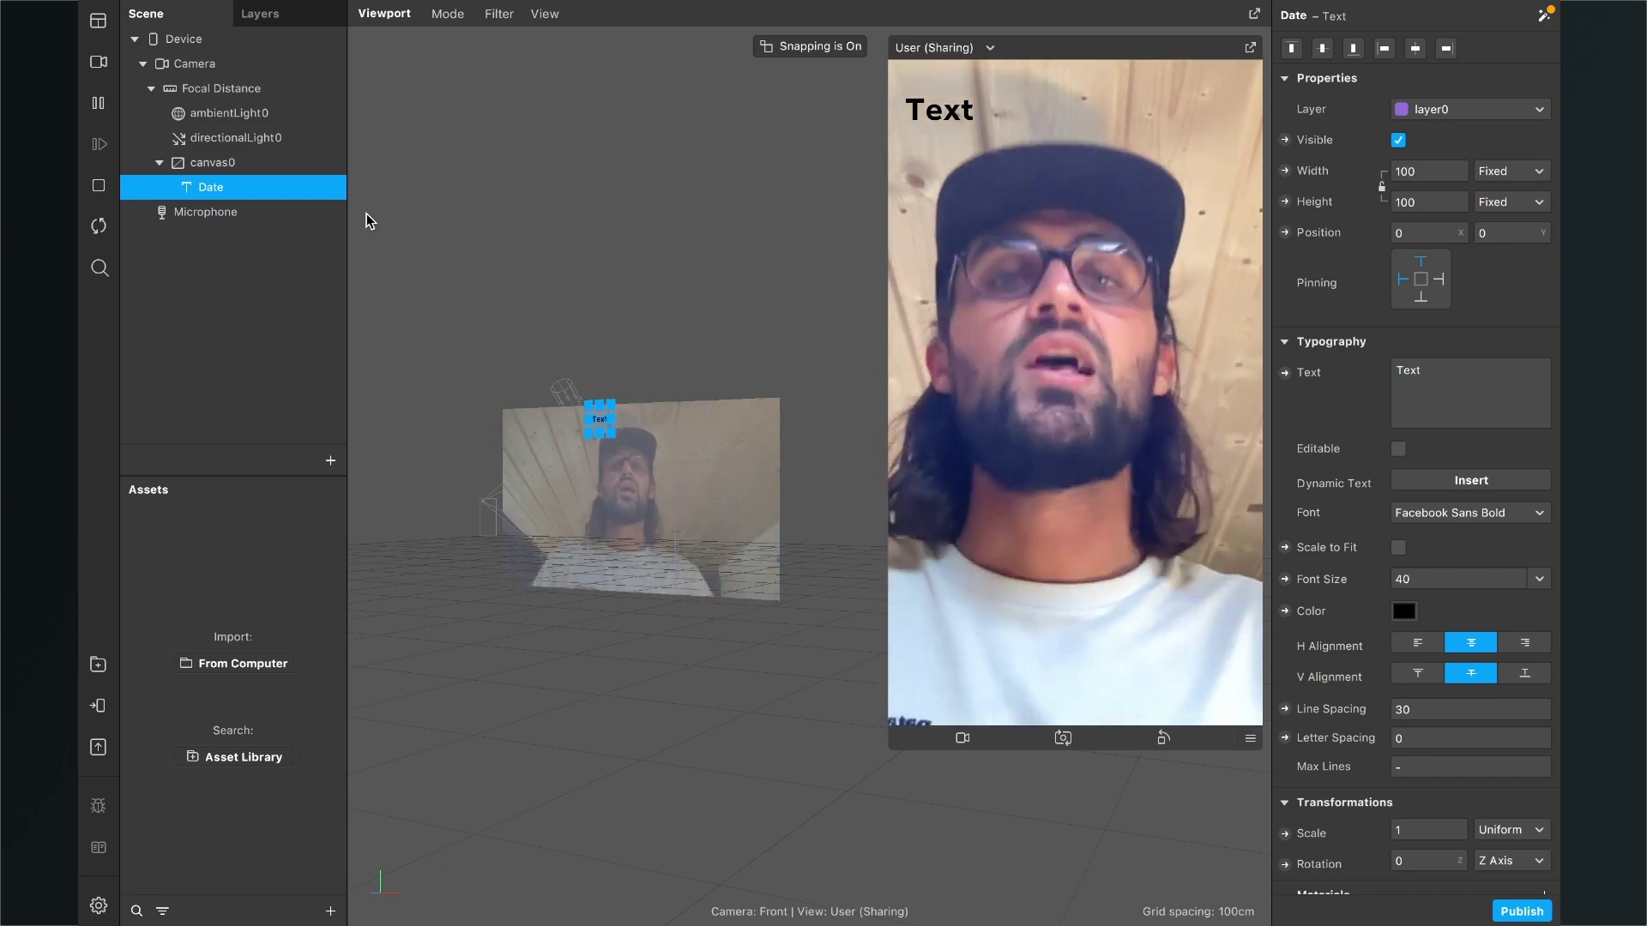
Switch to Edit 2D Objects mode, drag the Date text into place, and centre it horizontally and vertically.
{"action": "left_click", "coordinate": [443, 16]}
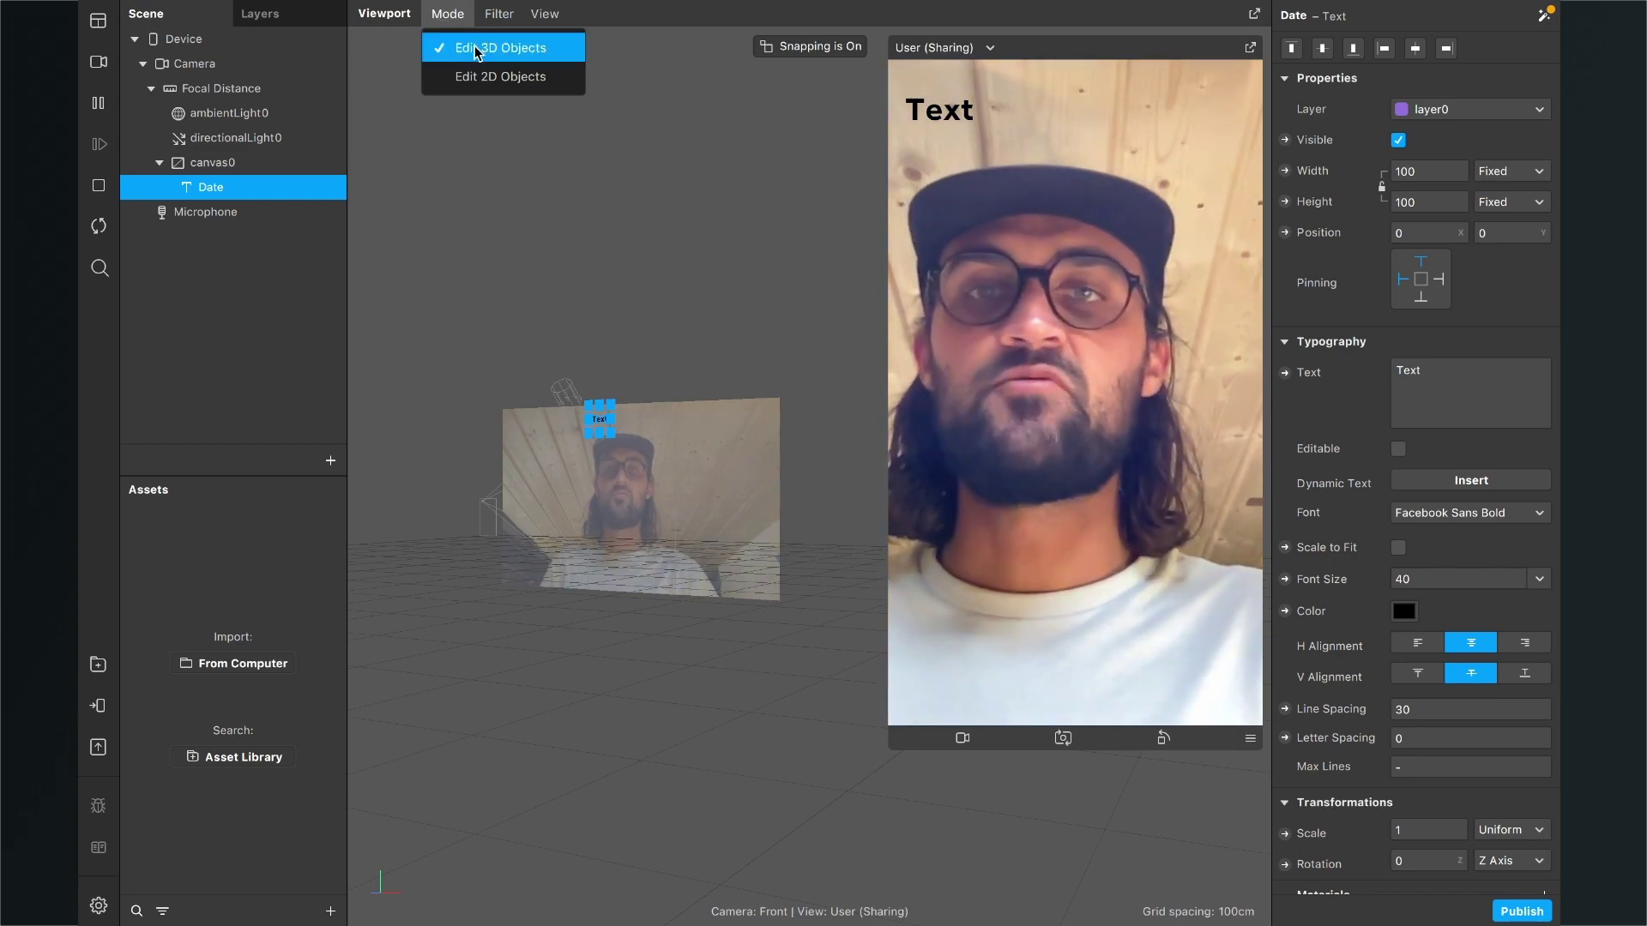
{"action": "left_click", "coordinate": [480, 77]}
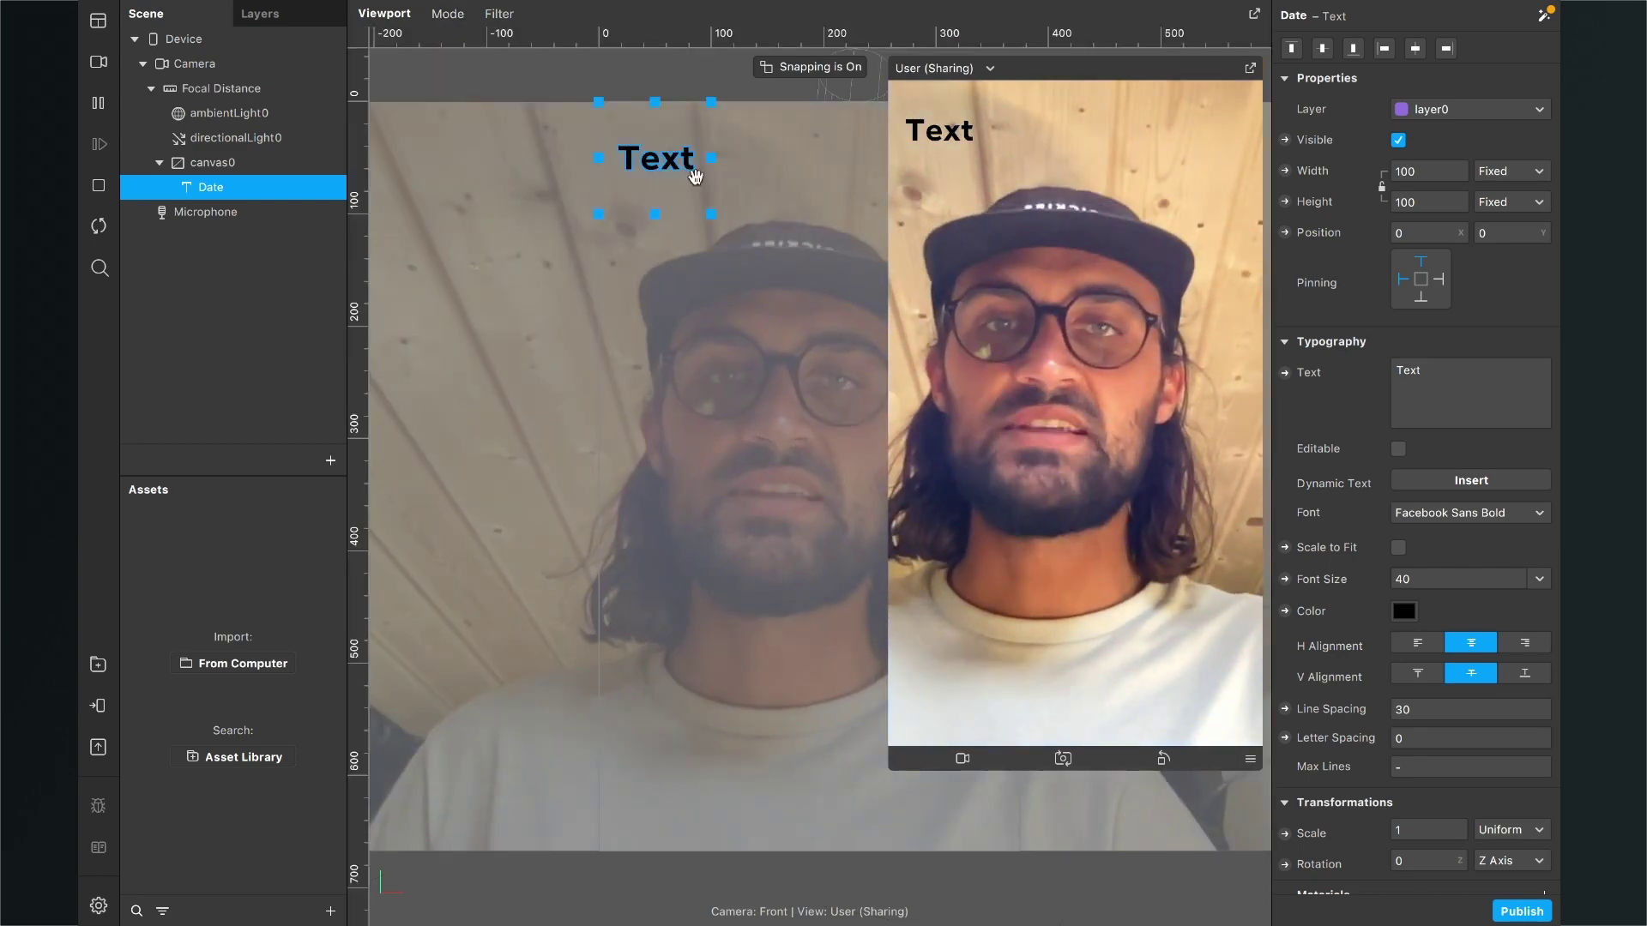
{"action": "left_click_drag", "start_coordinate": [695, 176], "coordinate": [786, 331]}
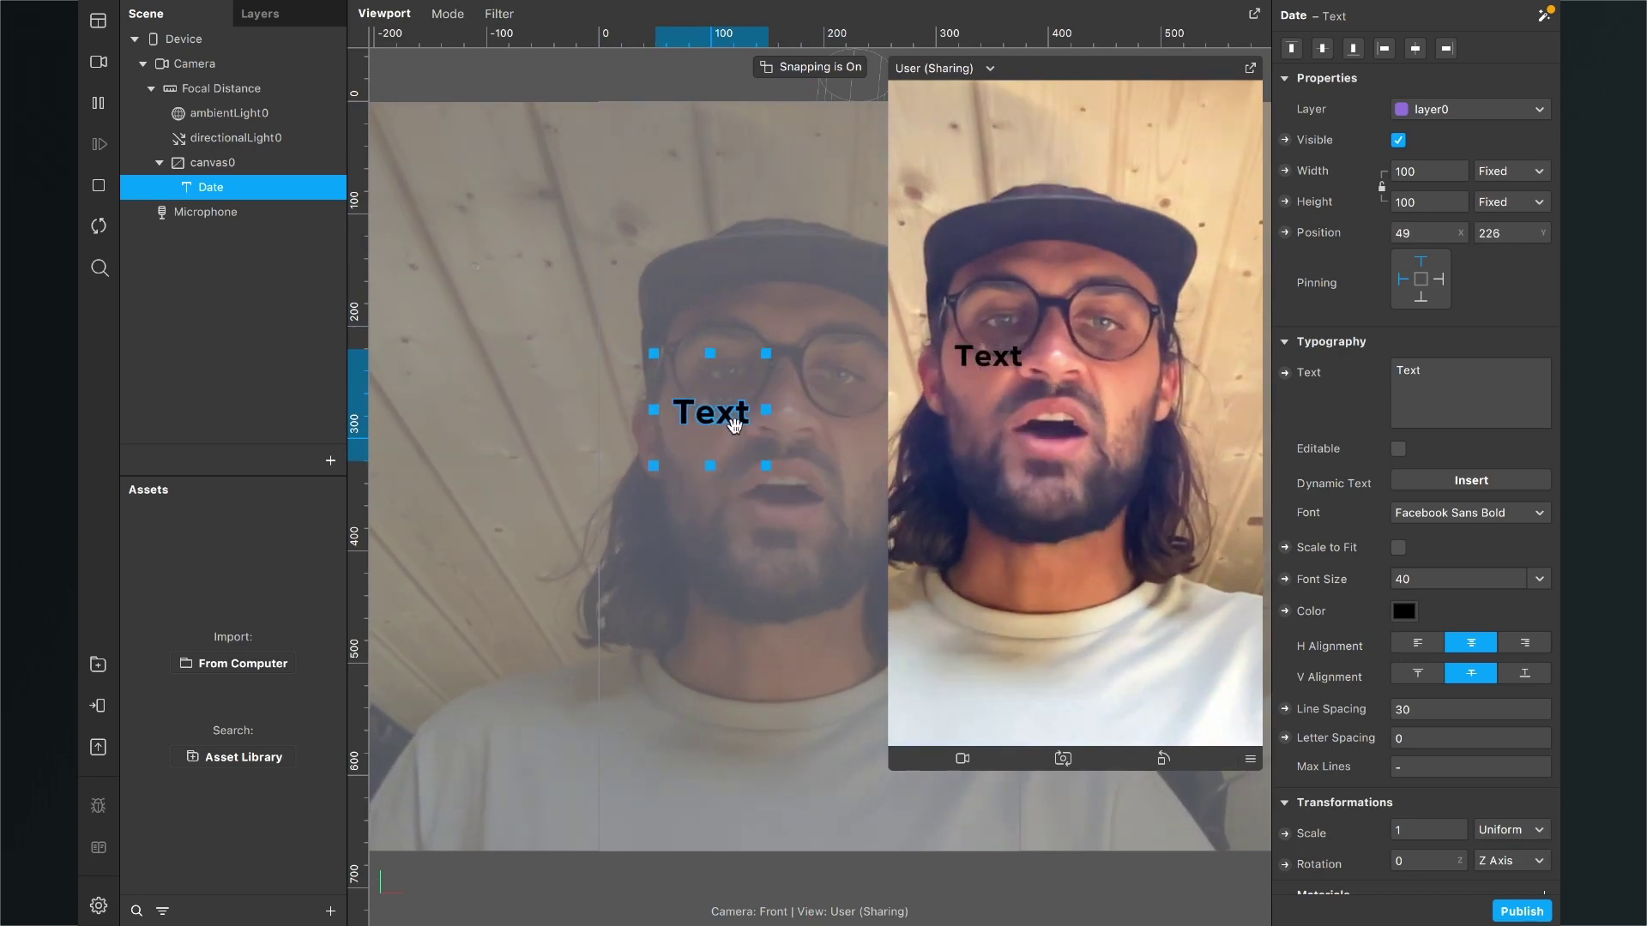
{"action": "left_click_drag", "start_coordinate": [736, 419], "coordinate": [735, 422]}
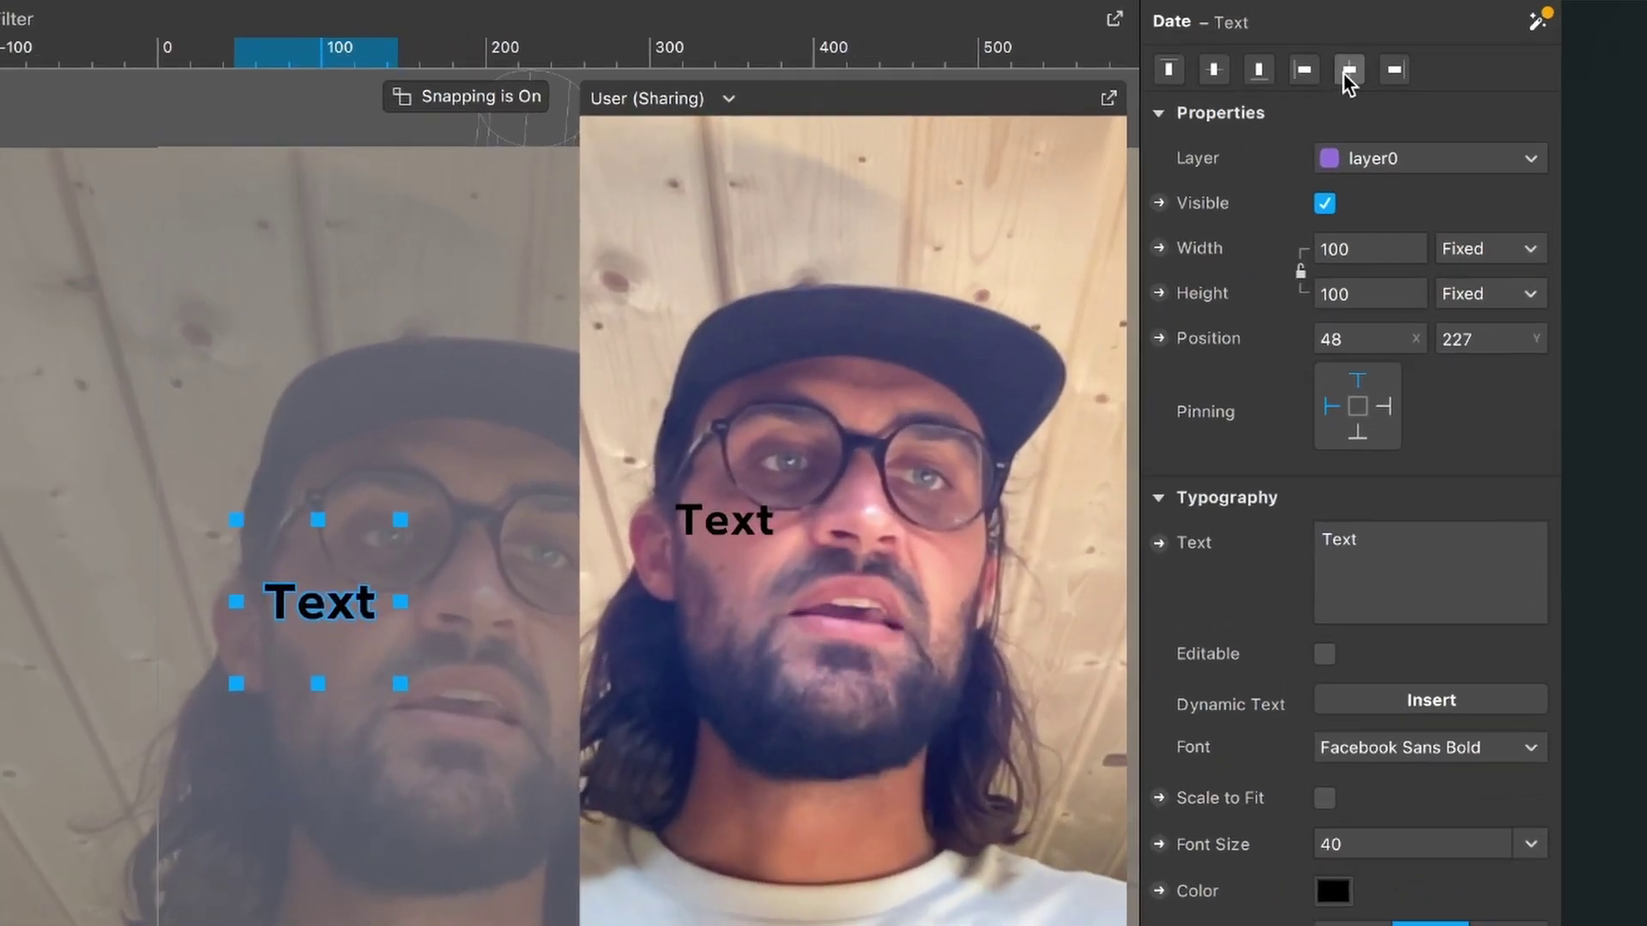
{"action": "left_click", "coordinate": [1352, 69]}
{"action": "left_click", "coordinate": [1222, 72]}
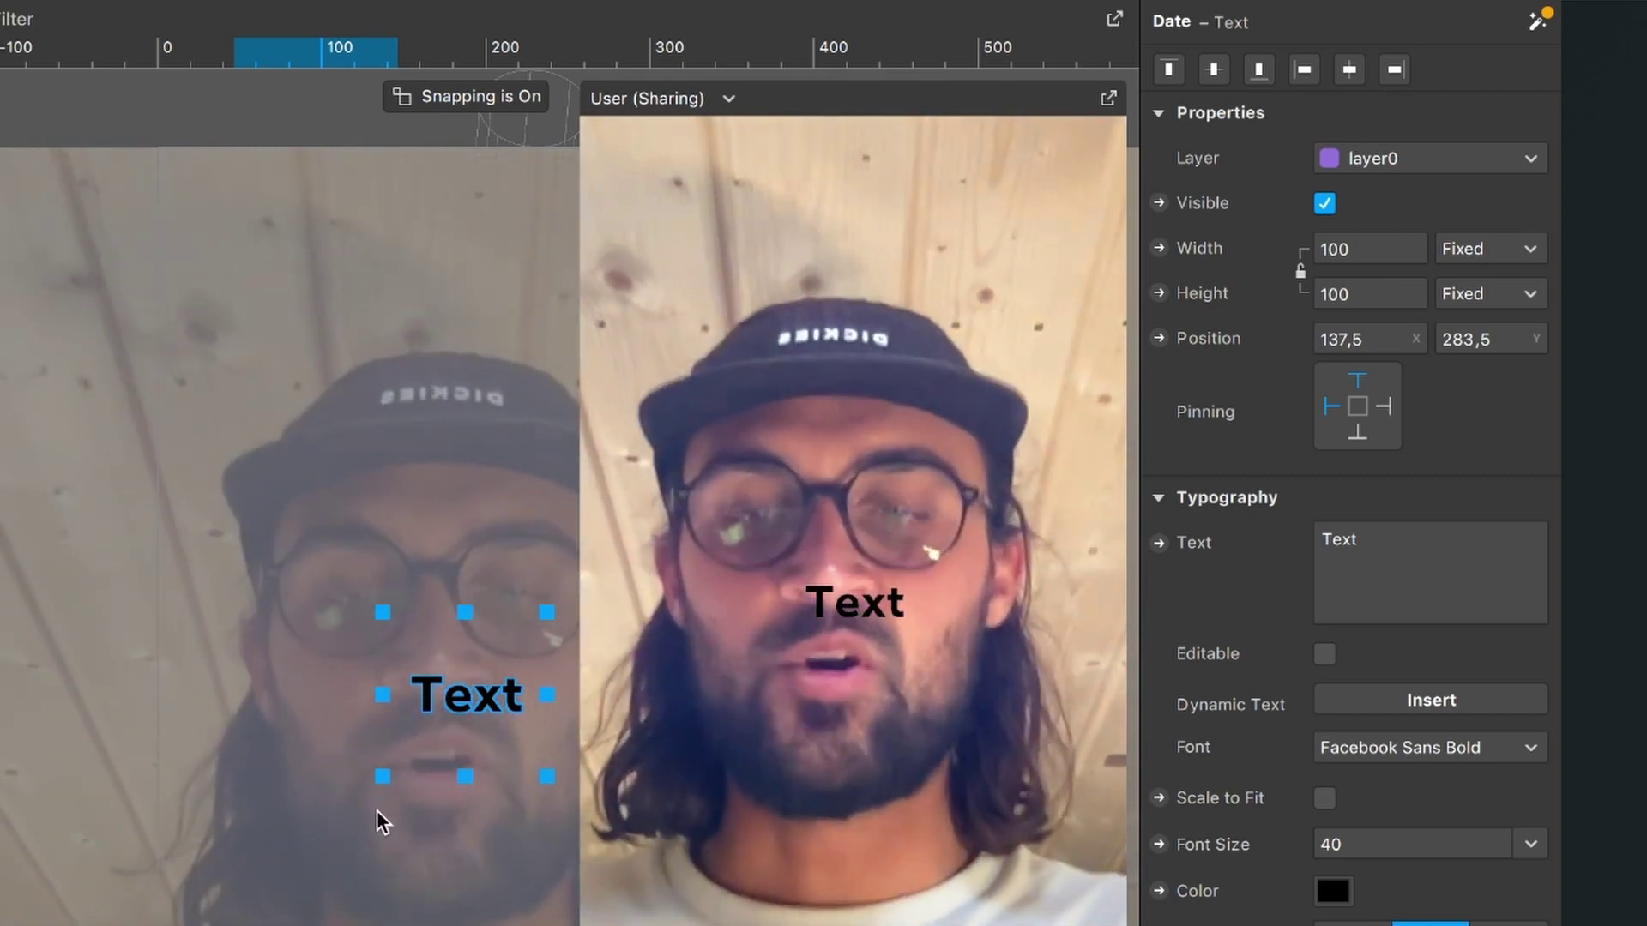
Set the Date text's width to Fill Width (relative 100) and recentre it horizontally.
{"action": "scroll", "coordinate": [301, 865], "scroll_direction": "right", "scroll_amount": 5}
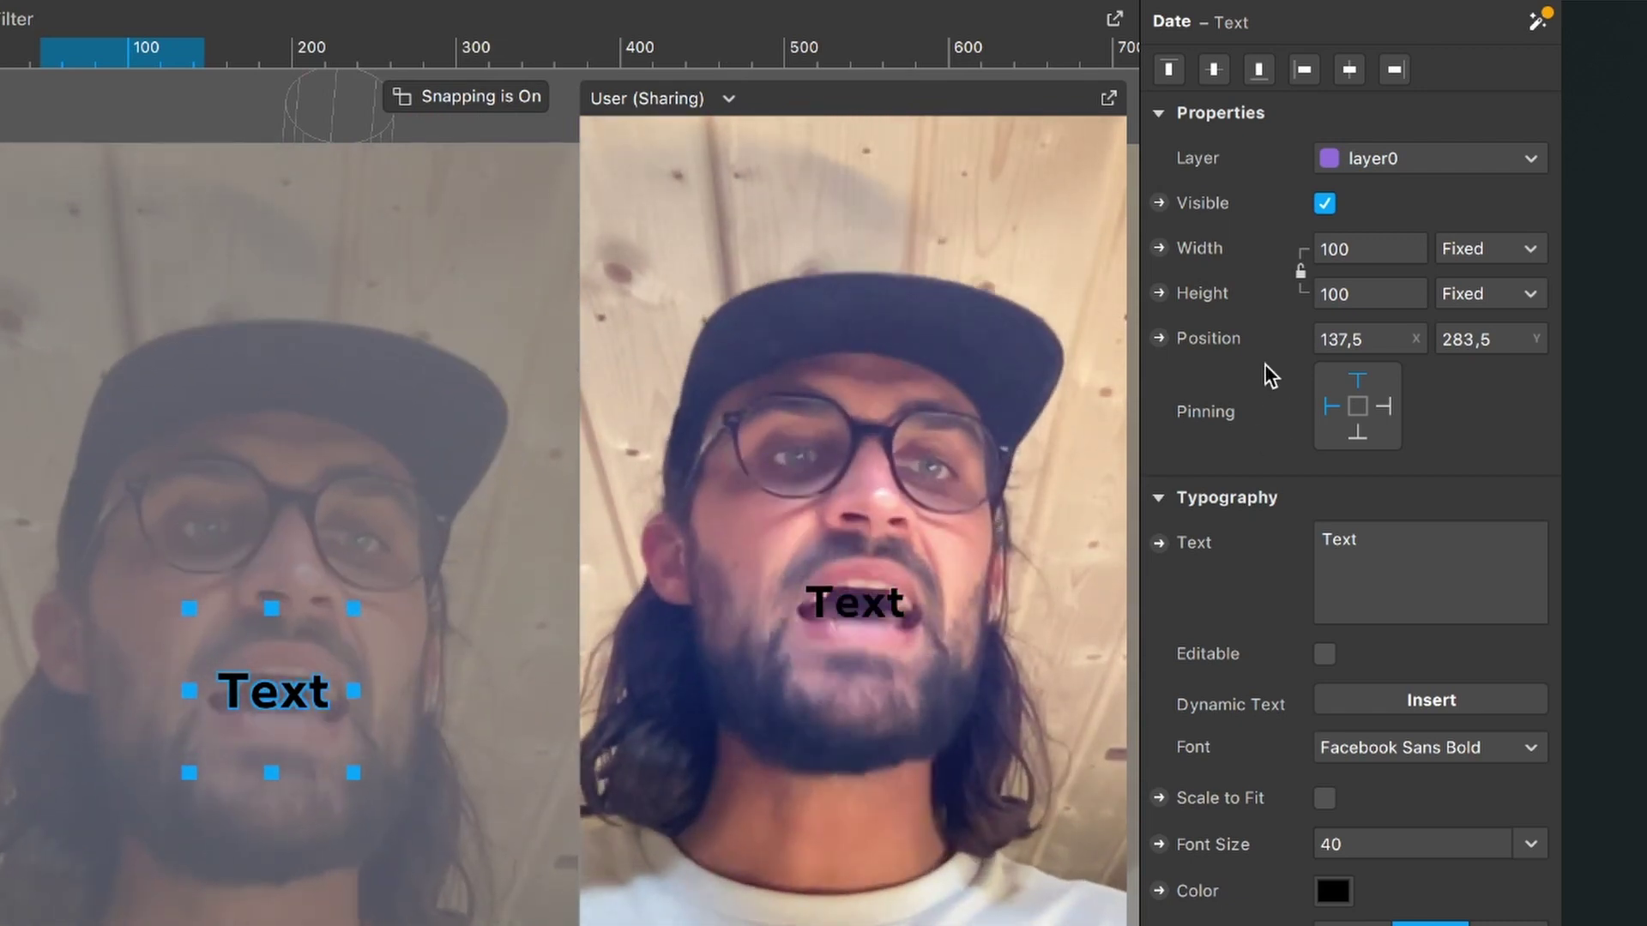
{"action": "left_click", "coordinate": [1381, 249]}
{"action": "left_click", "coordinate": [1363, 290]}
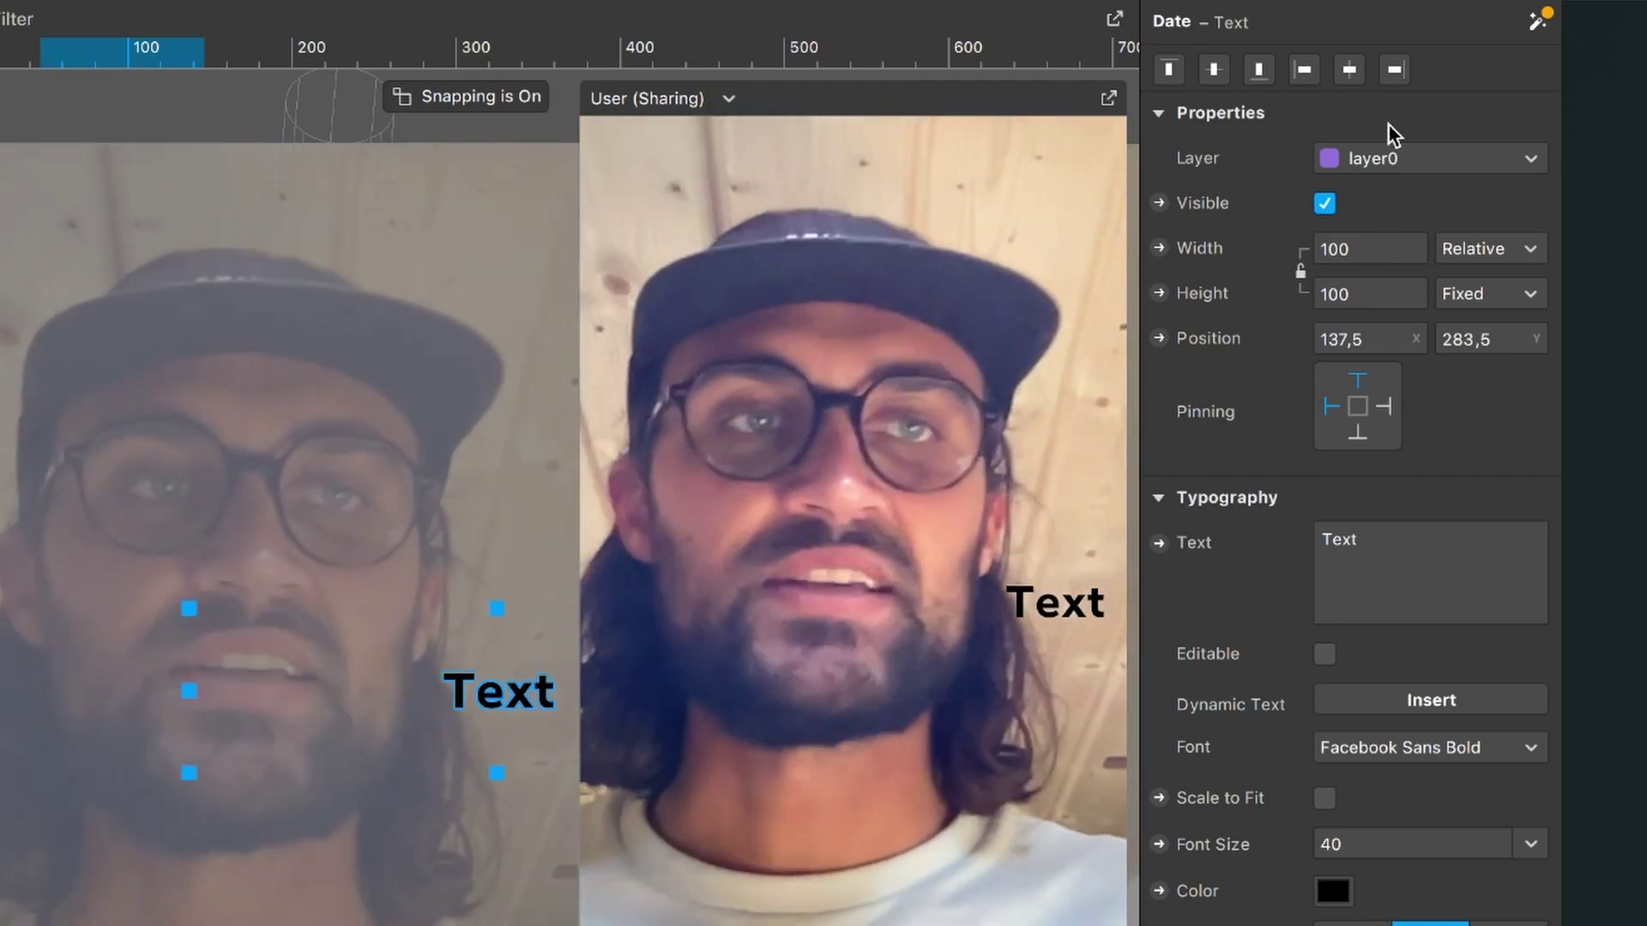
{"action": "left_click", "coordinate": [1345, 76]}
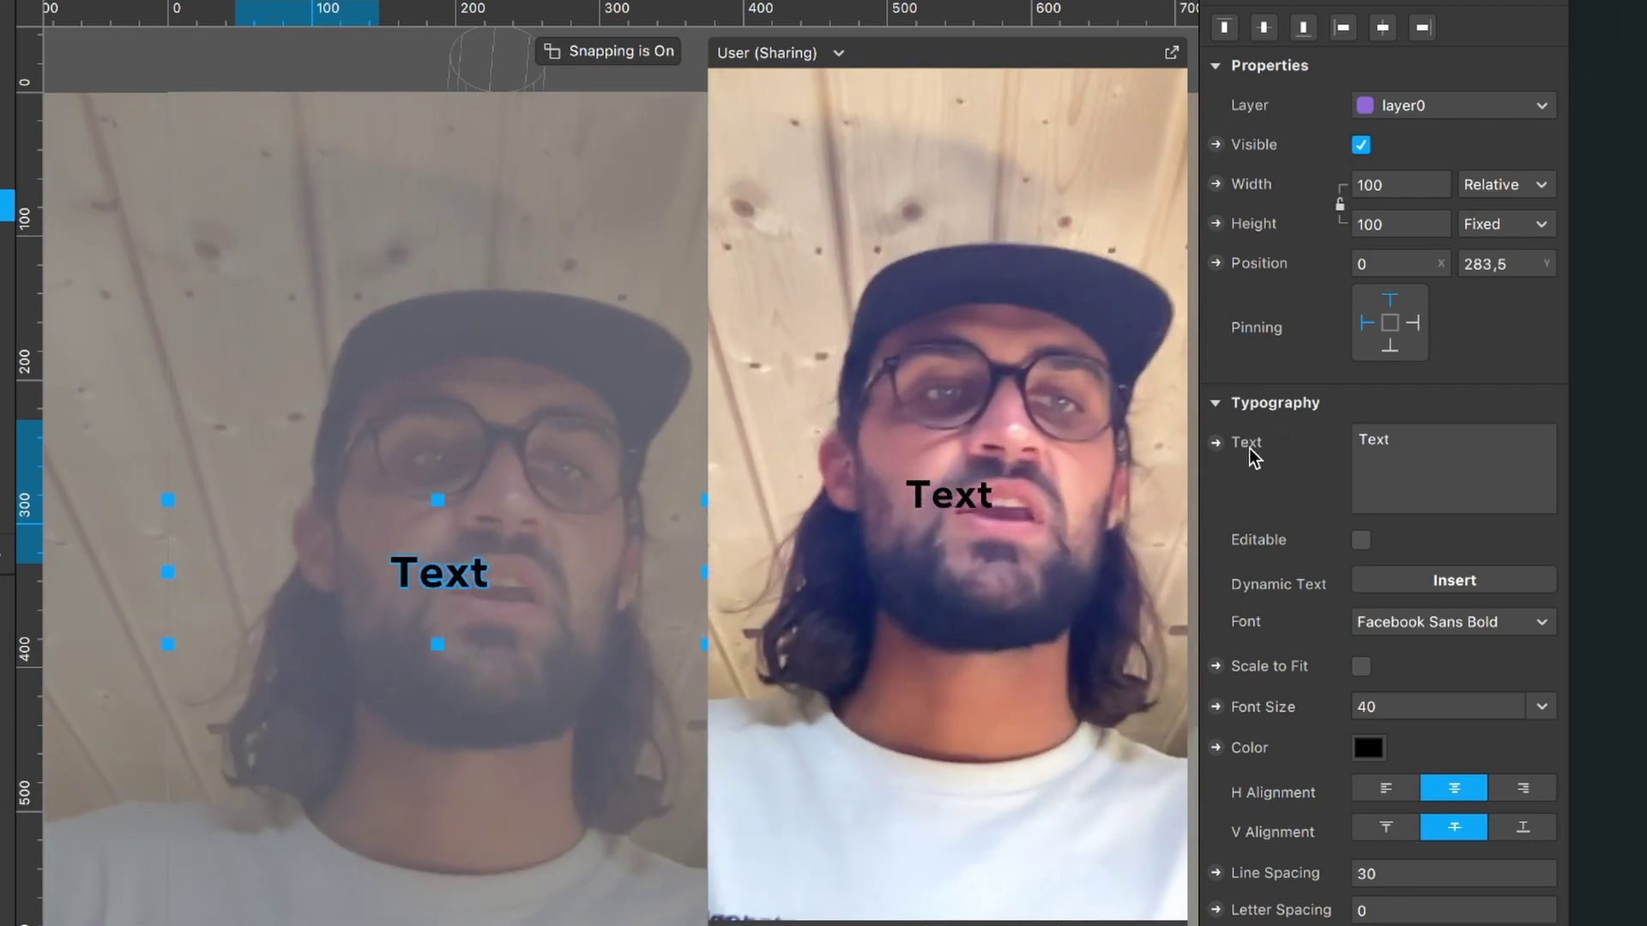
Replace the placeholder 'Text' with the dynamic Date (Full) value.
{"action": "double_click", "coordinate": [1419, 439]}
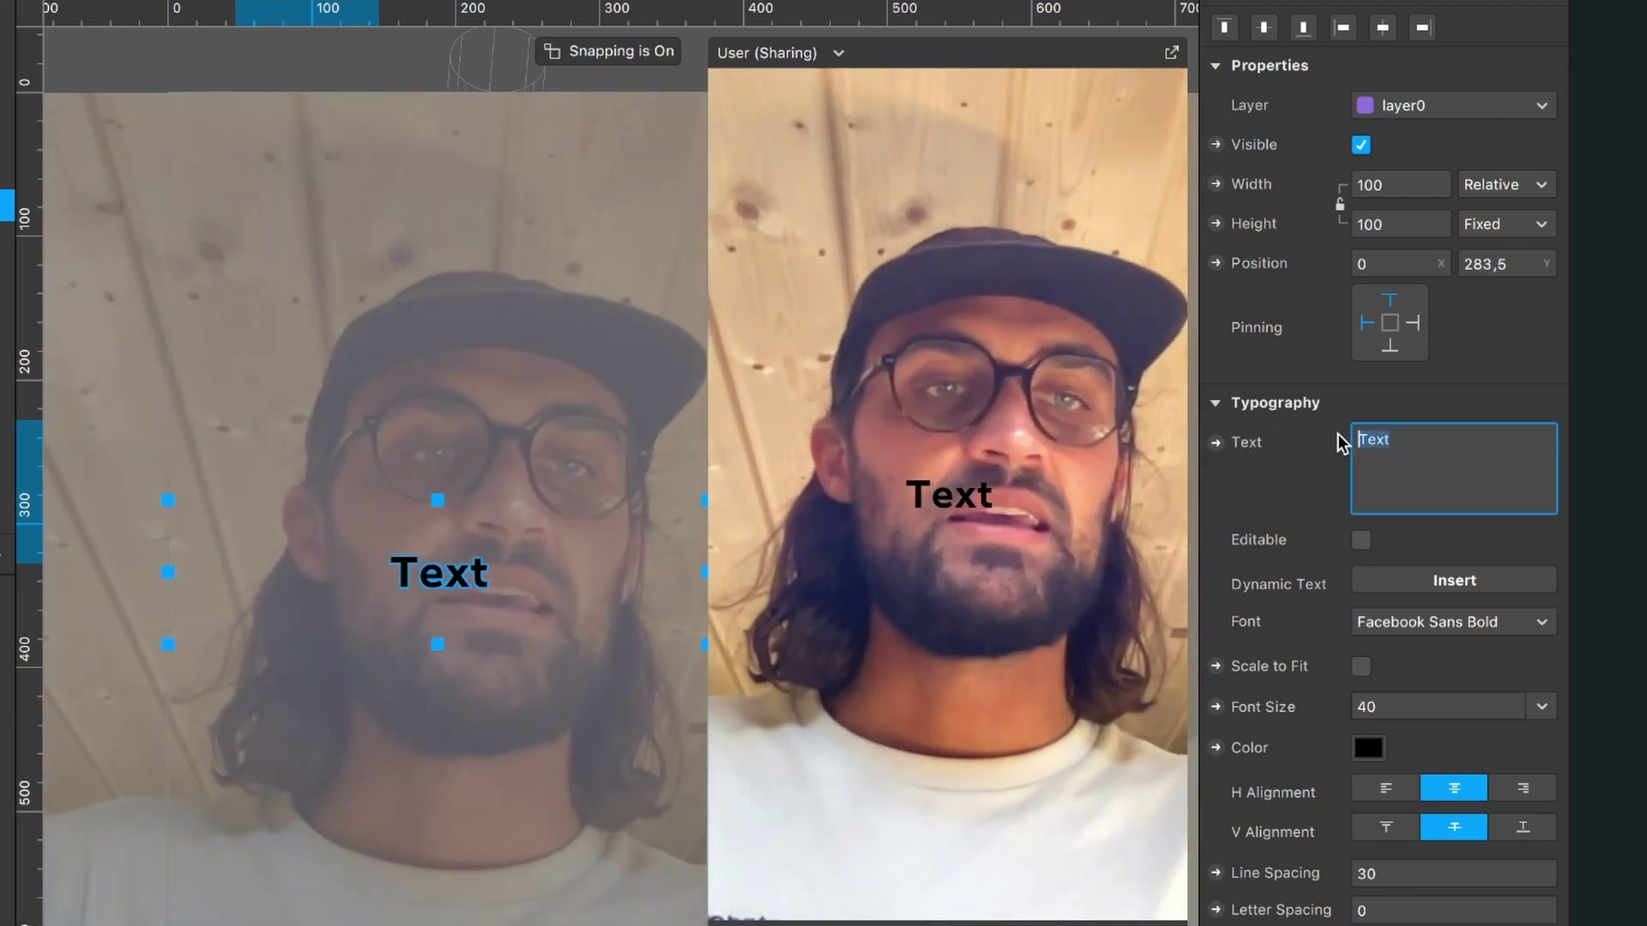
{"action": "key", "text": "BackSpace"}
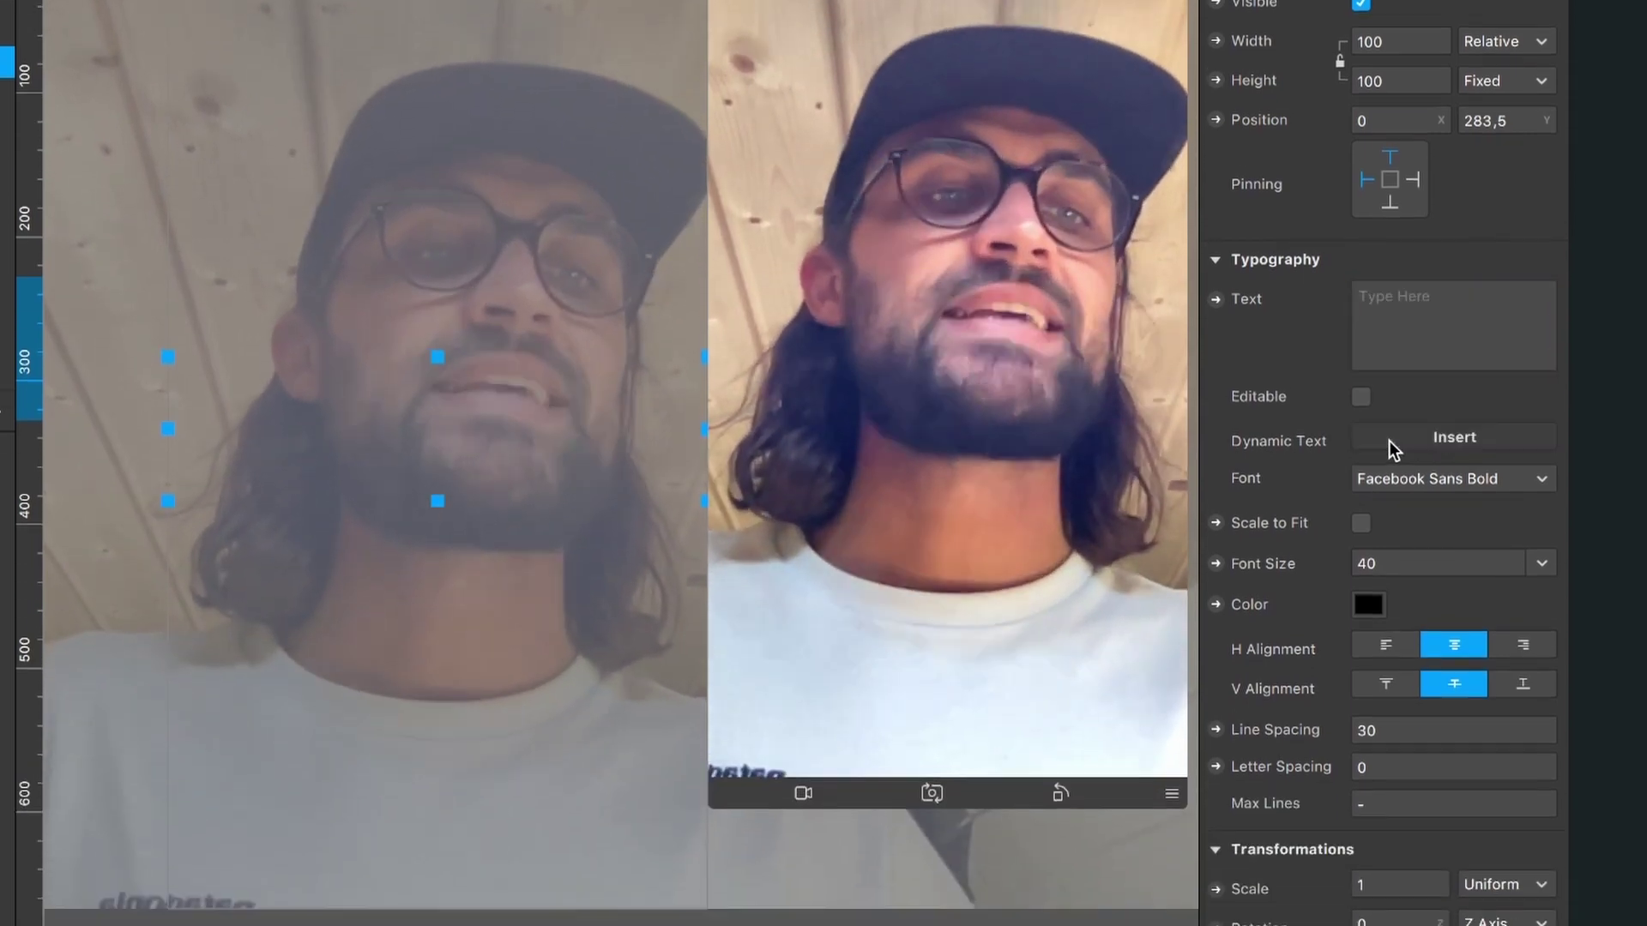
{"action": "left_click", "coordinate": [1388, 573]}
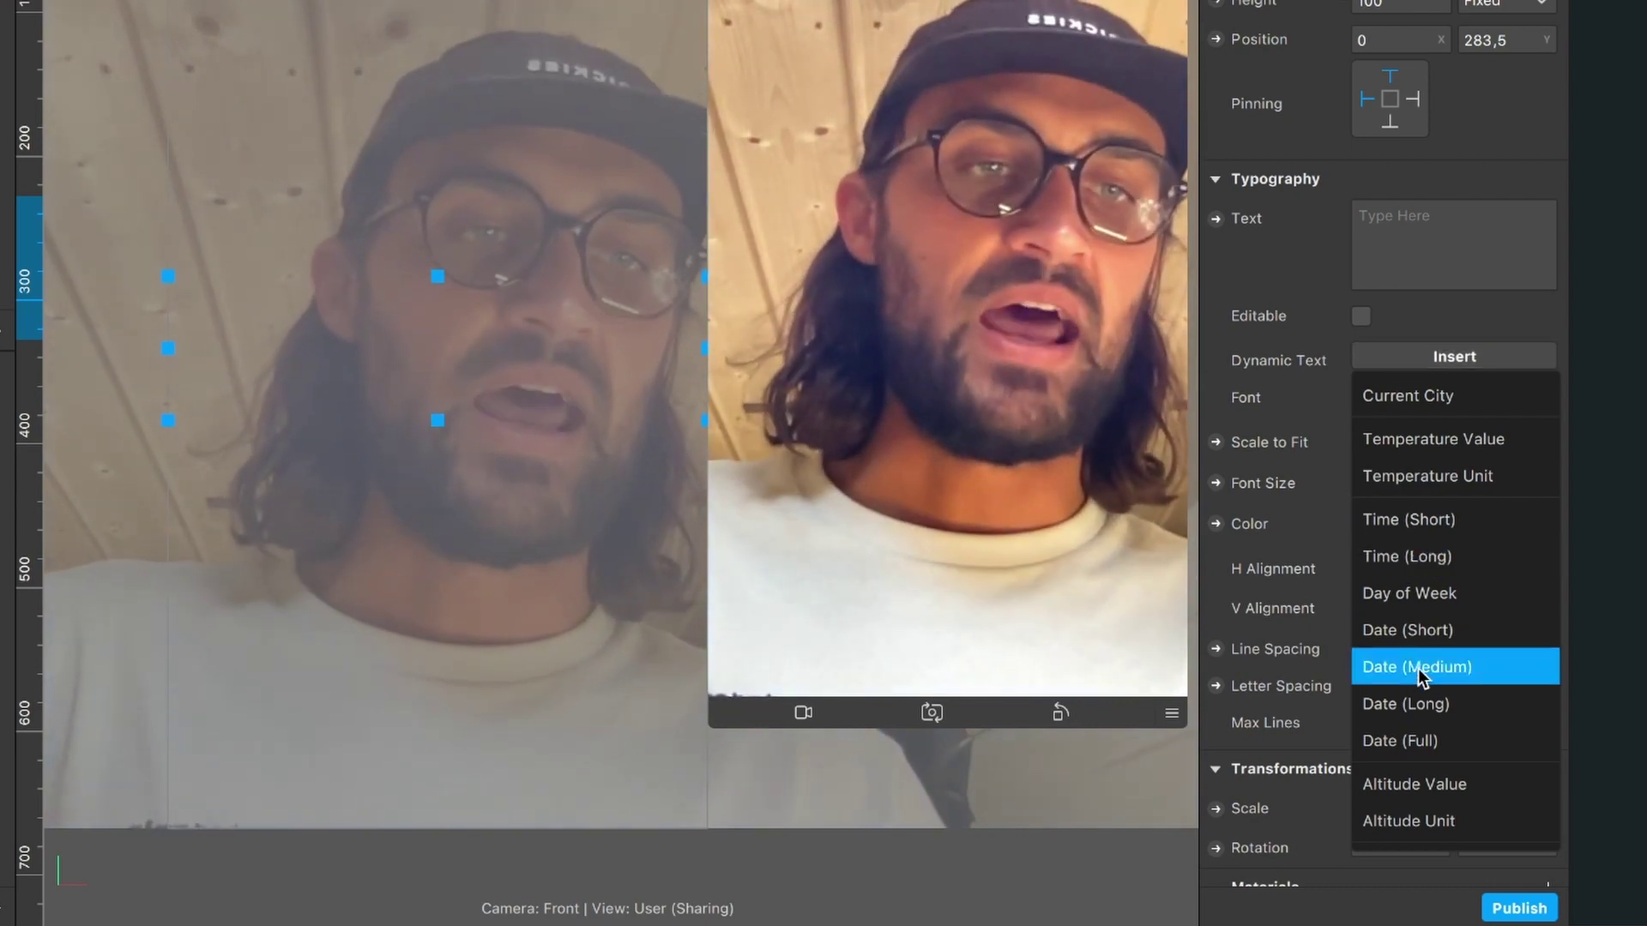
{"action": "left_click", "coordinate": [1418, 698]}
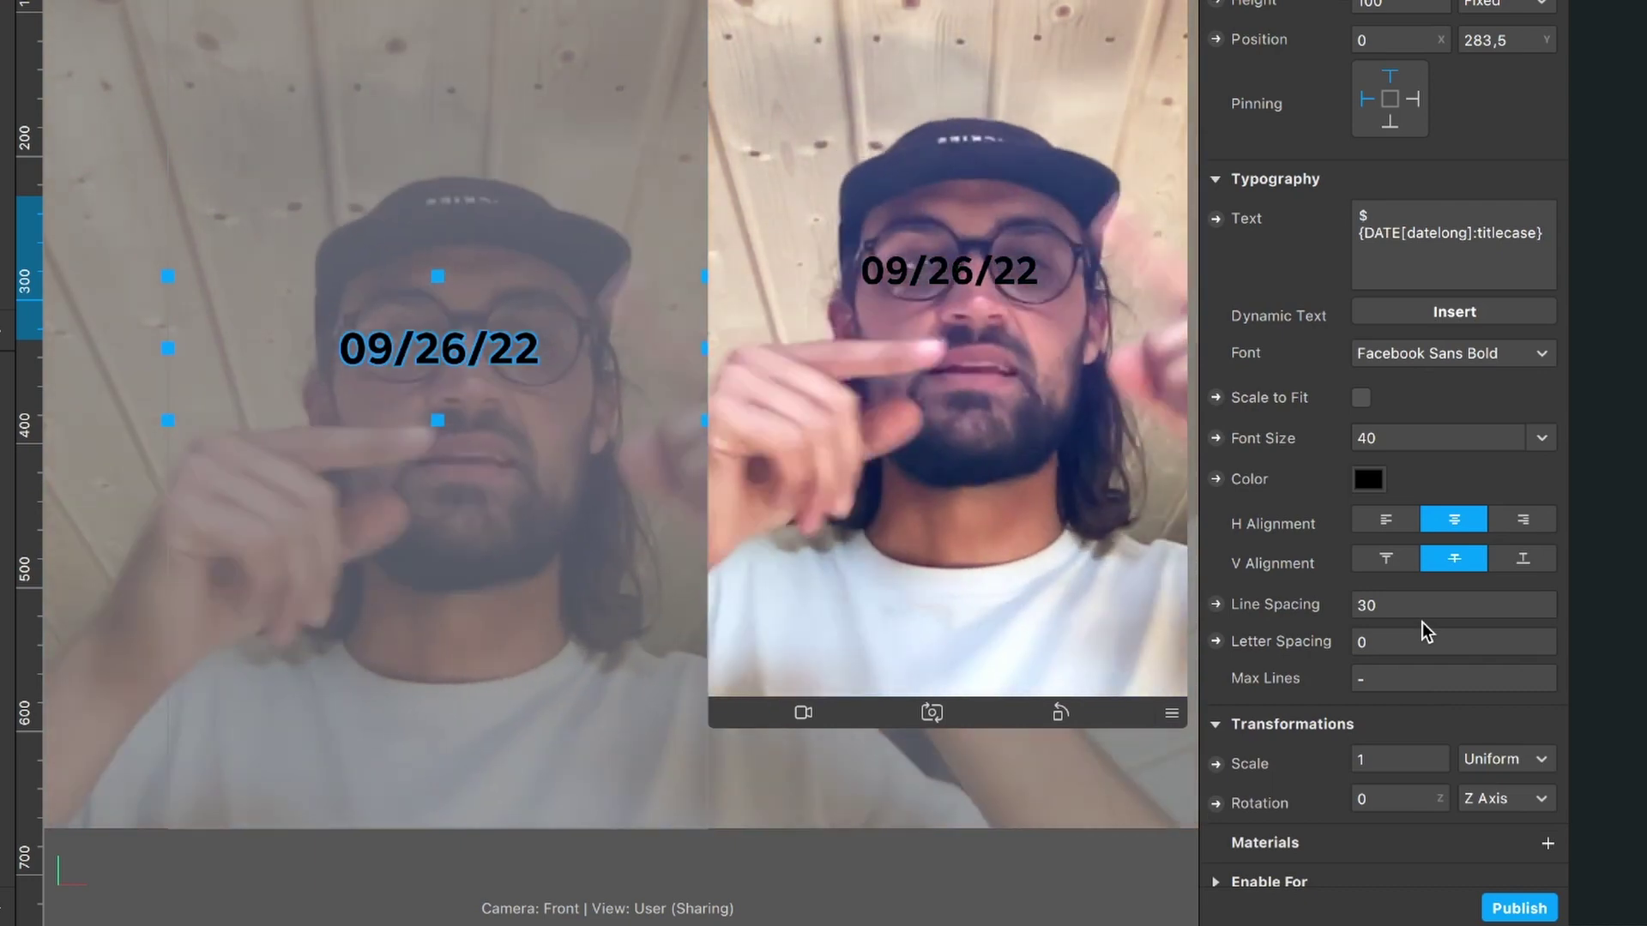
{"action": "left_click", "coordinate": [1449, 258]}
{"action": "key", "text": "ctrl+a"}
{"action": "key", "text": "BackSpace"}
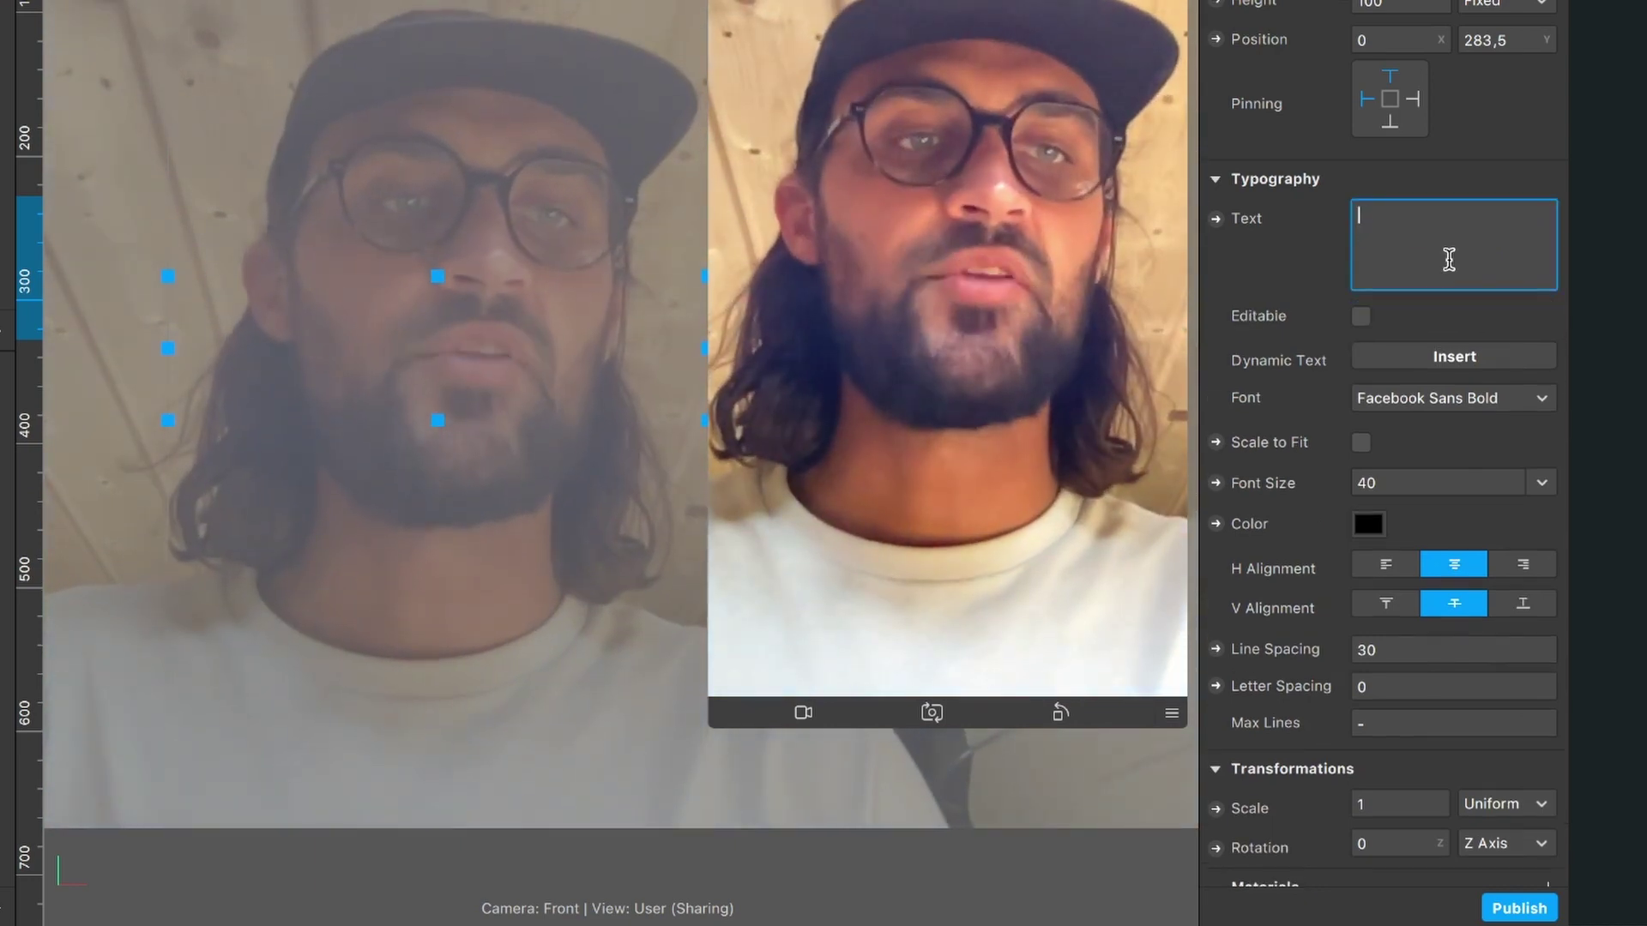
{"action": "left_click", "coordinate": [1451, 355]}
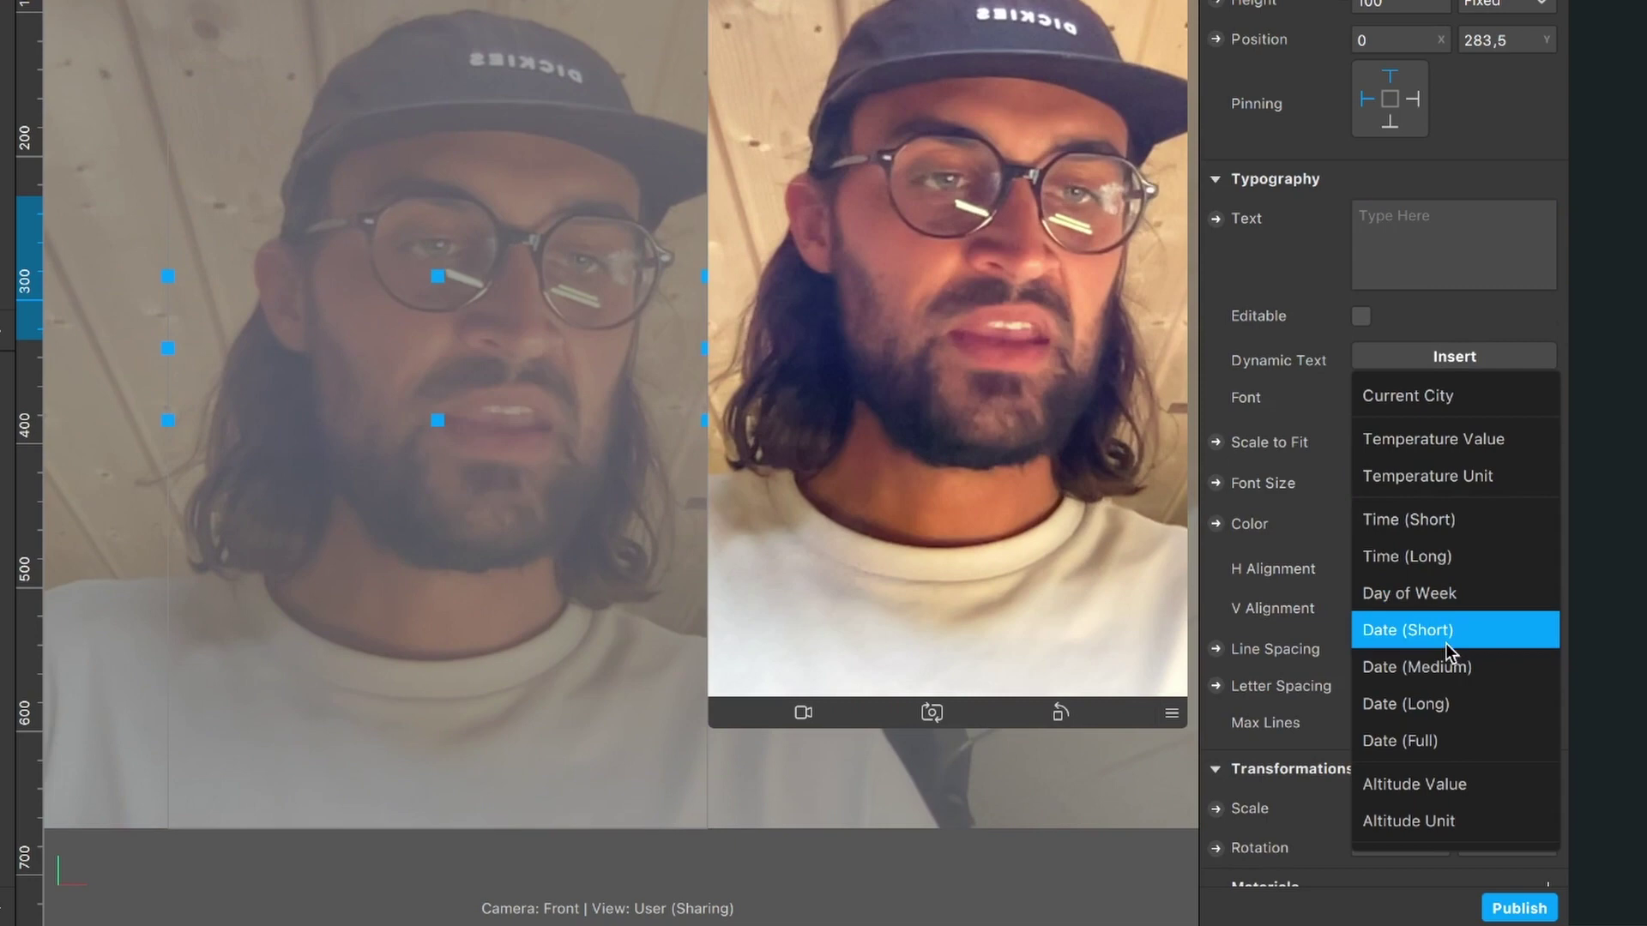
{"action": "left_click", "coordinate": [1423, 743]}
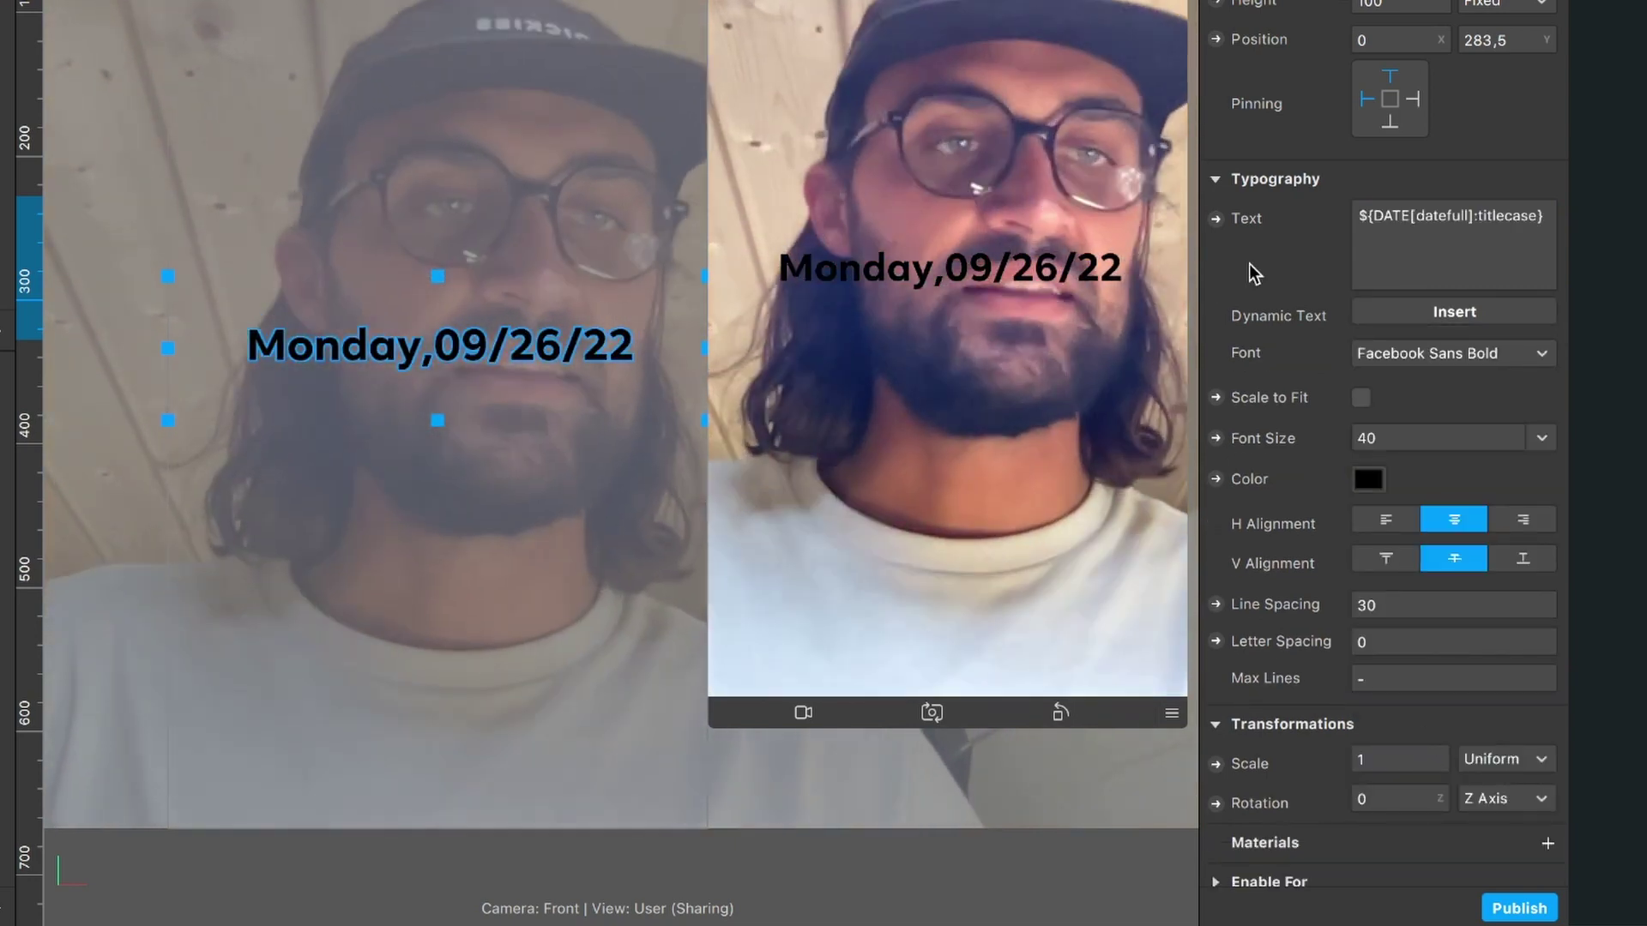
Swap the full date for dynamic Date (Short), showing 09/26/22.
{"action": "left_click", "coordinate": [1429, 269]}
{"action": "key", "text": "ctrl+a"}
{"action": "key", "text": "BackSpace"}
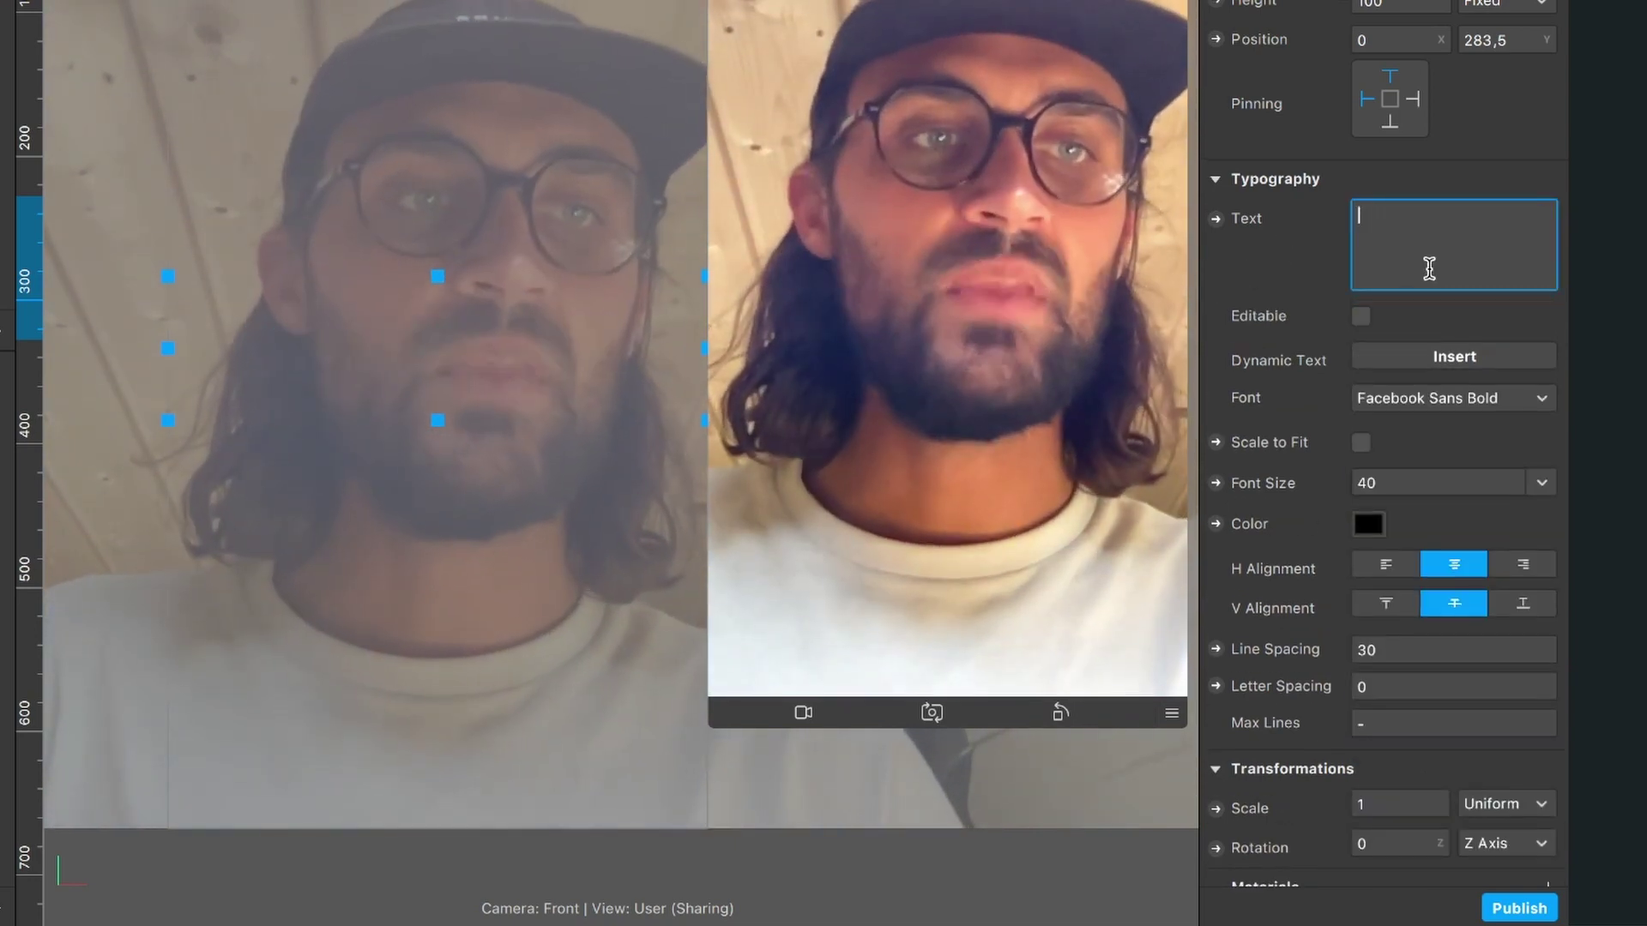
{"action": "left_click", "coordinate": [1460, 369]}
{"action": "left_click", "coordinate": [1438, 643]}
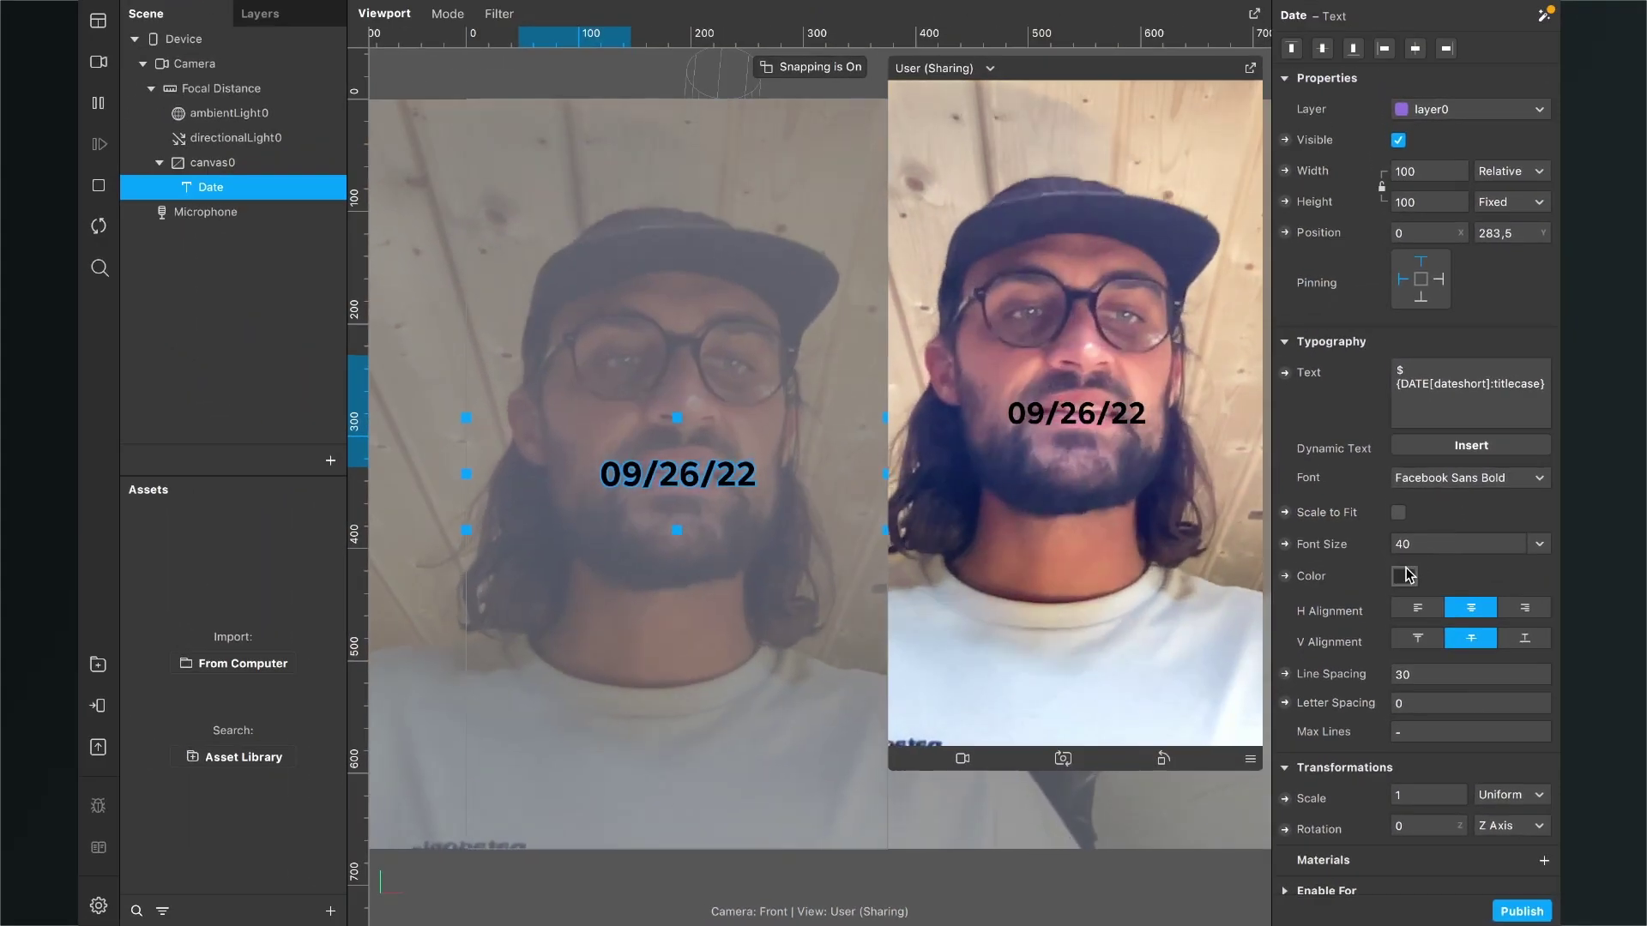
Make the date text white using the colour picker's brightness.
{"action": "left_click", "coordinate": [1405, 576]}
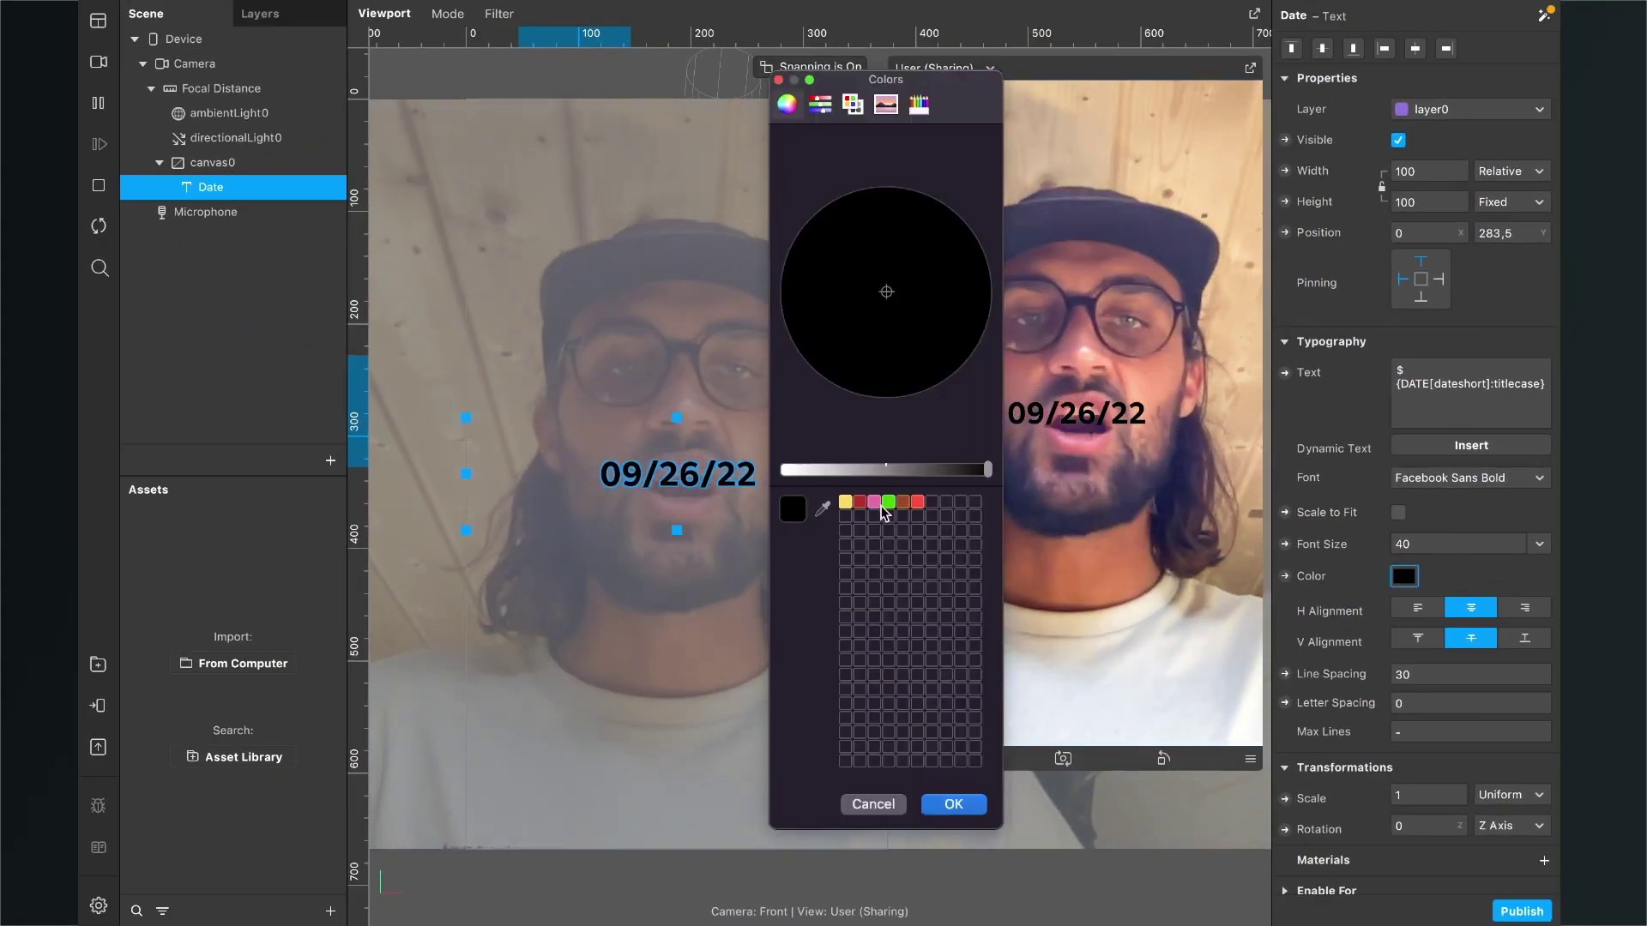
{"action": "left_click_drag", "start_coordinate": [986, 469], "coordinate": [783, 469]}
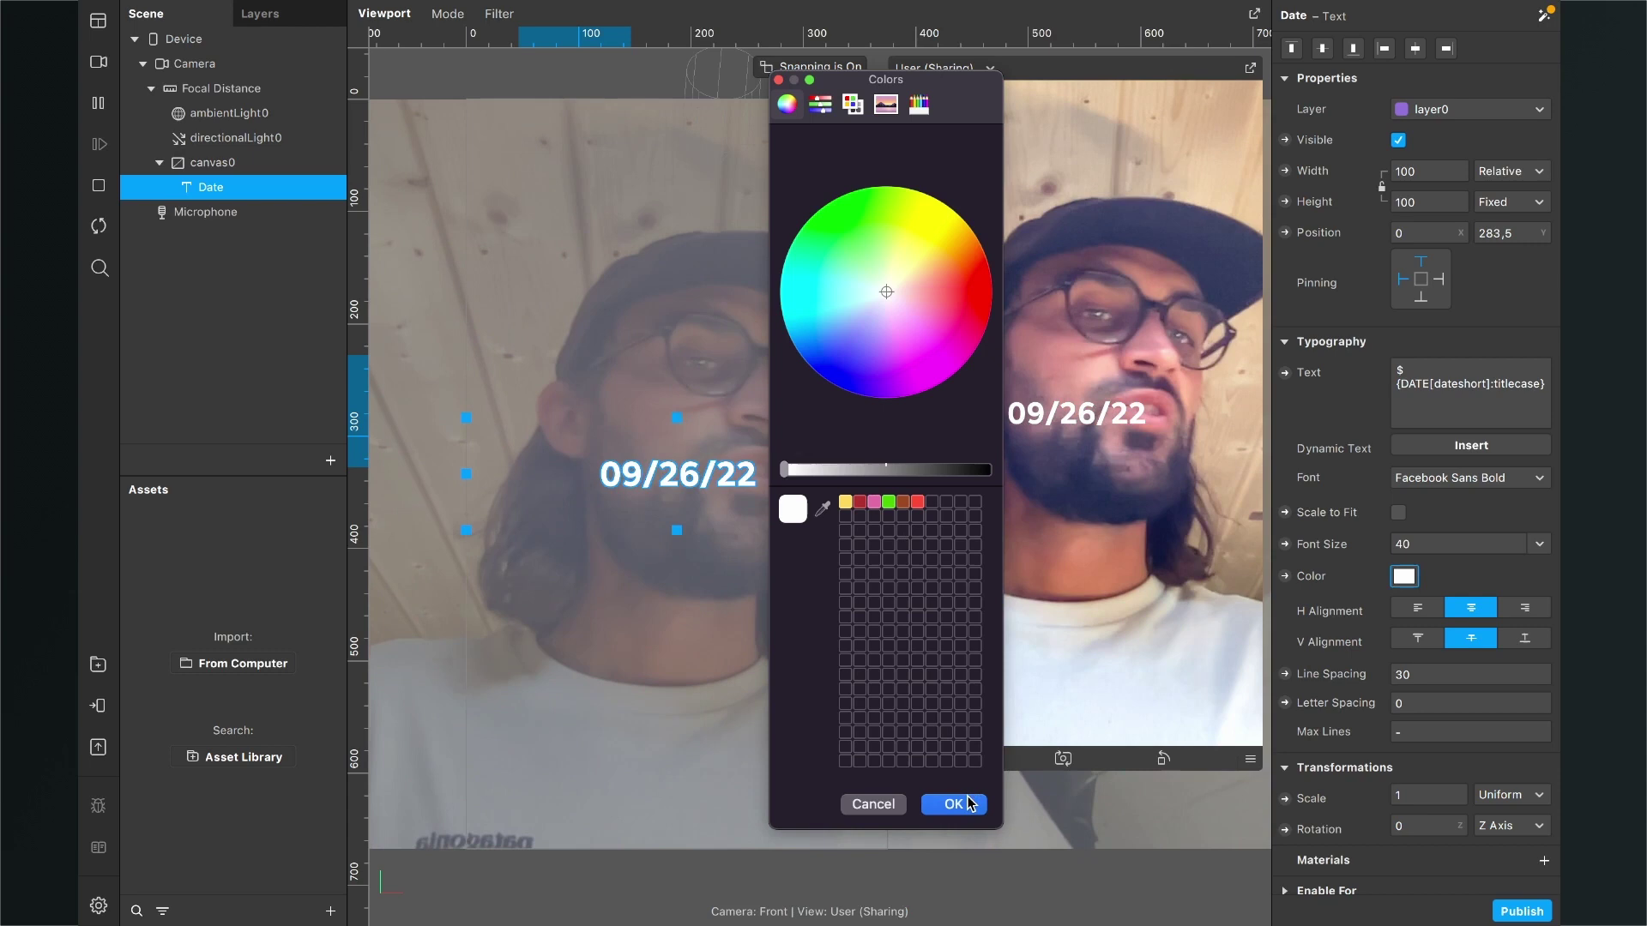
{"action": "left_click", "coordinate": [953, 803]}
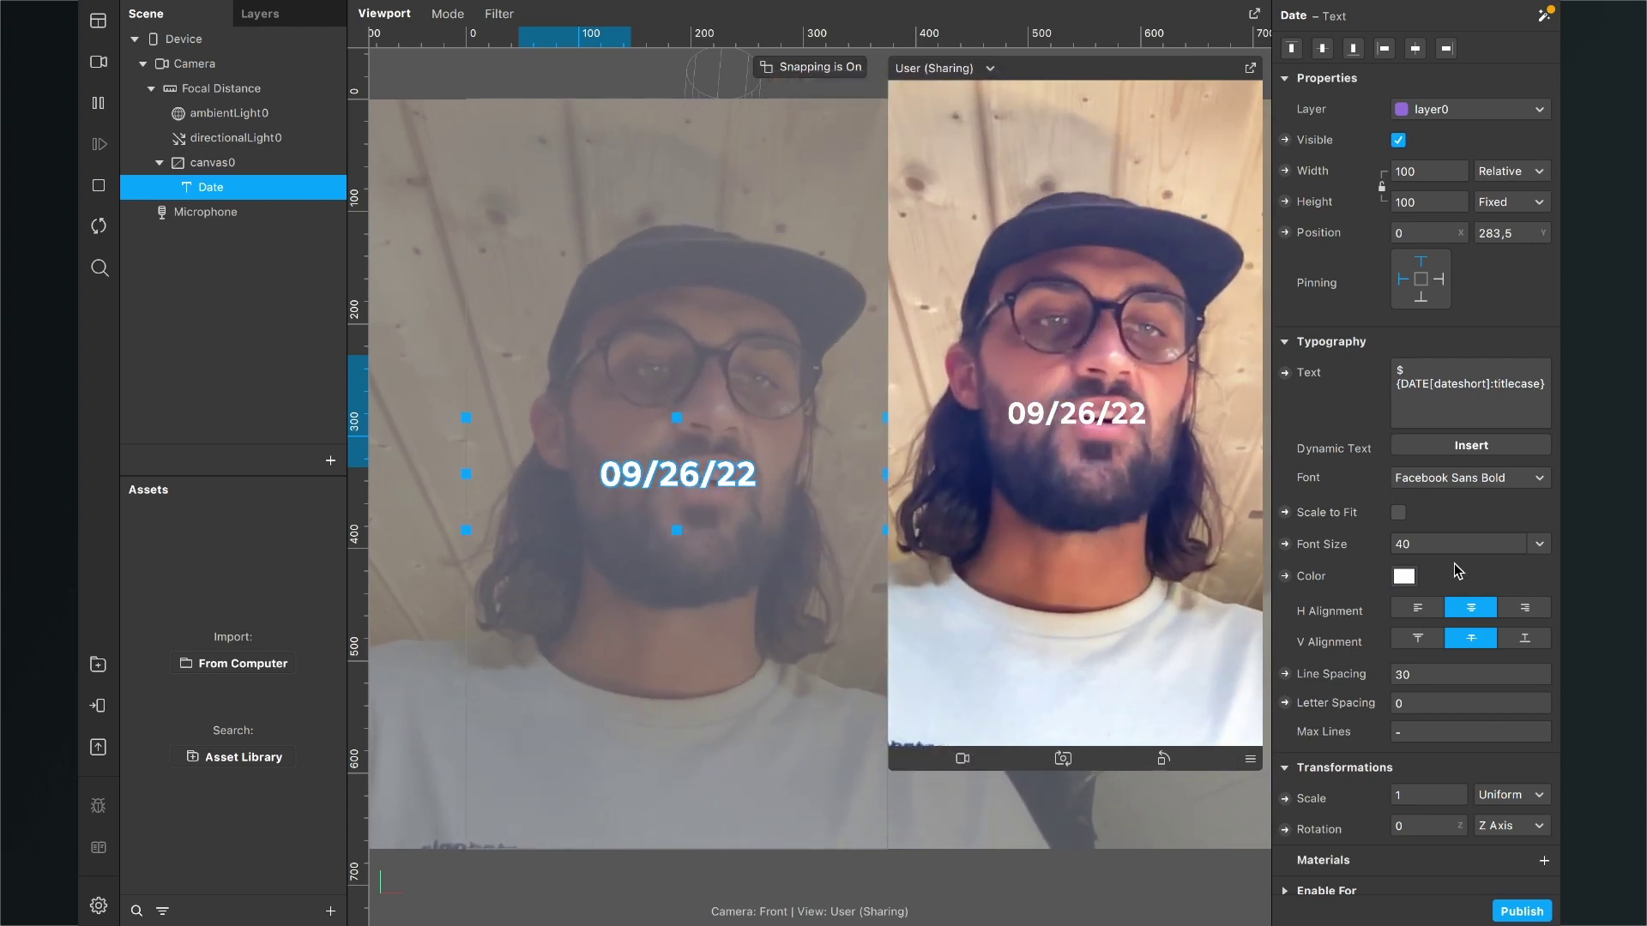
Change the date font from Facebook Sans Bold to NotoSans Regular.
{"action": "scroll", "coordinate": [1424, 579], "scroll_direction": "down", "scroll_amount": 1}
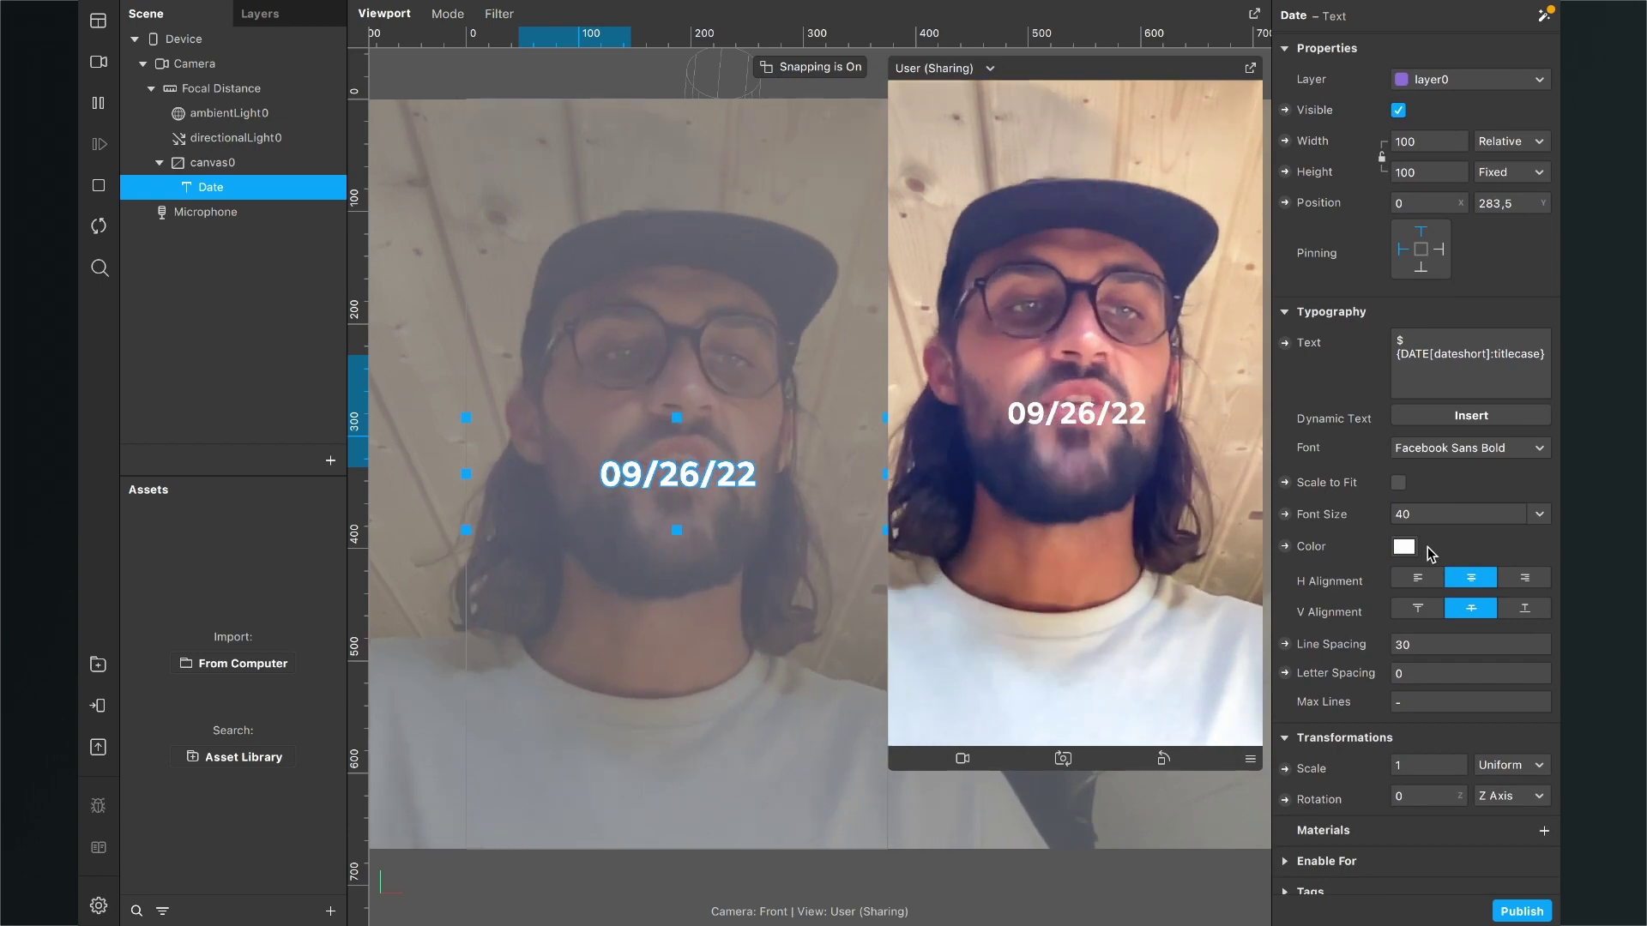
{"action": "scroll", "coordinate": [1427, 547], "scroll_direction": "down", "scroll_amount": 1}
{"action": "left_click", "coordinate": [1496, 437]}
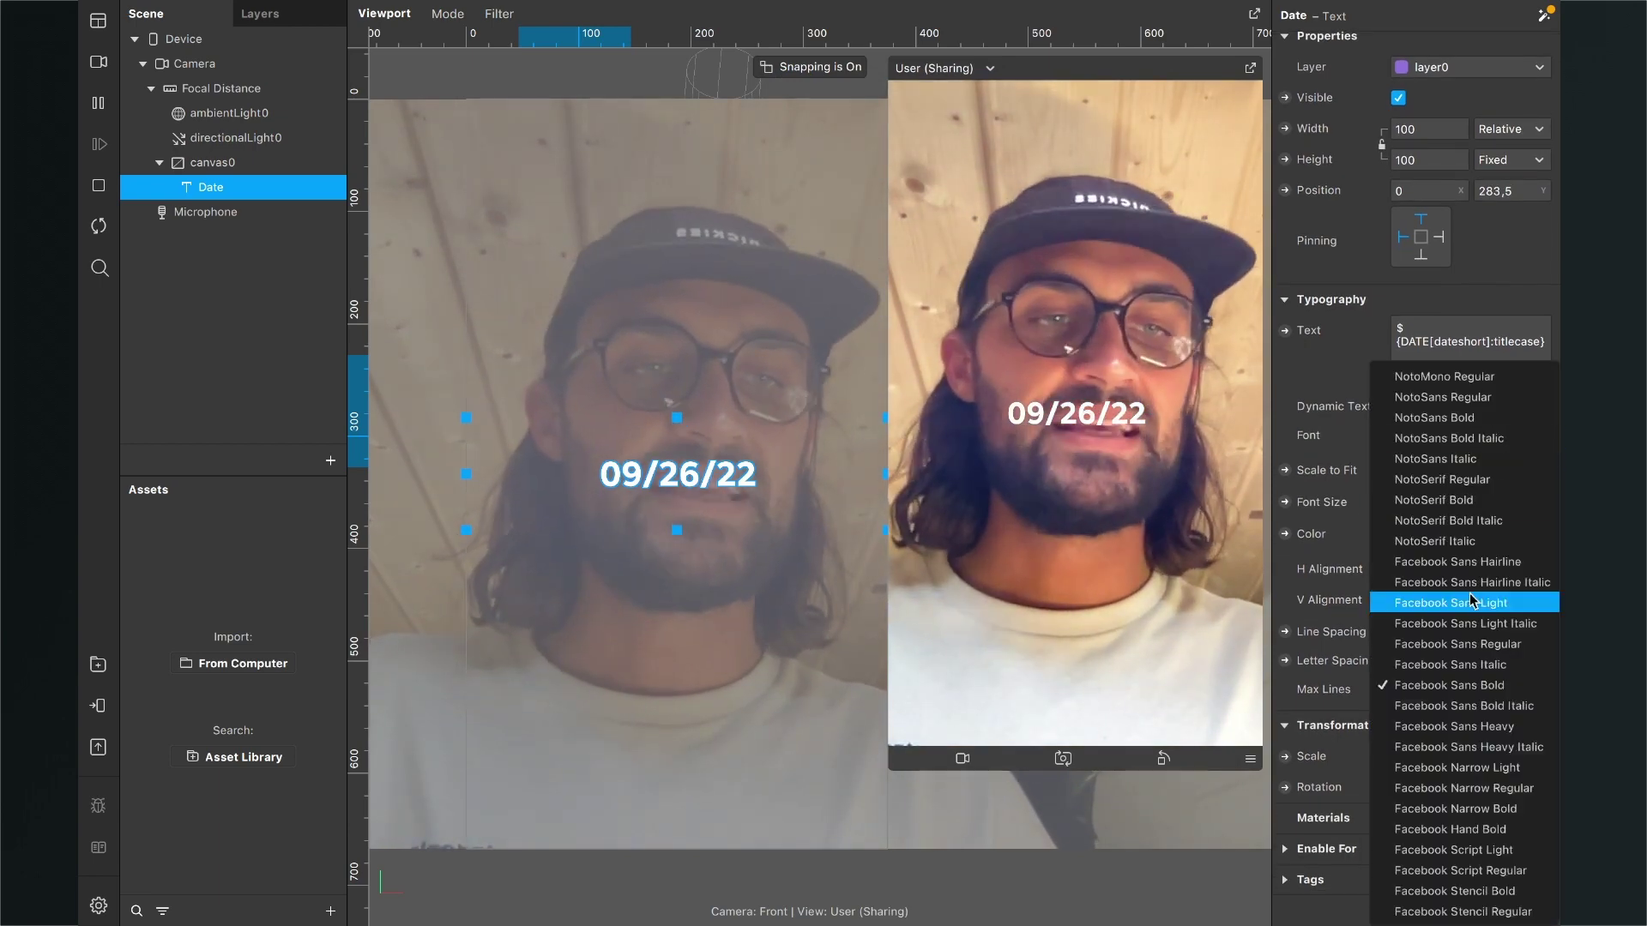
{"action": "left_click", "coordinate": [1466, 400]}
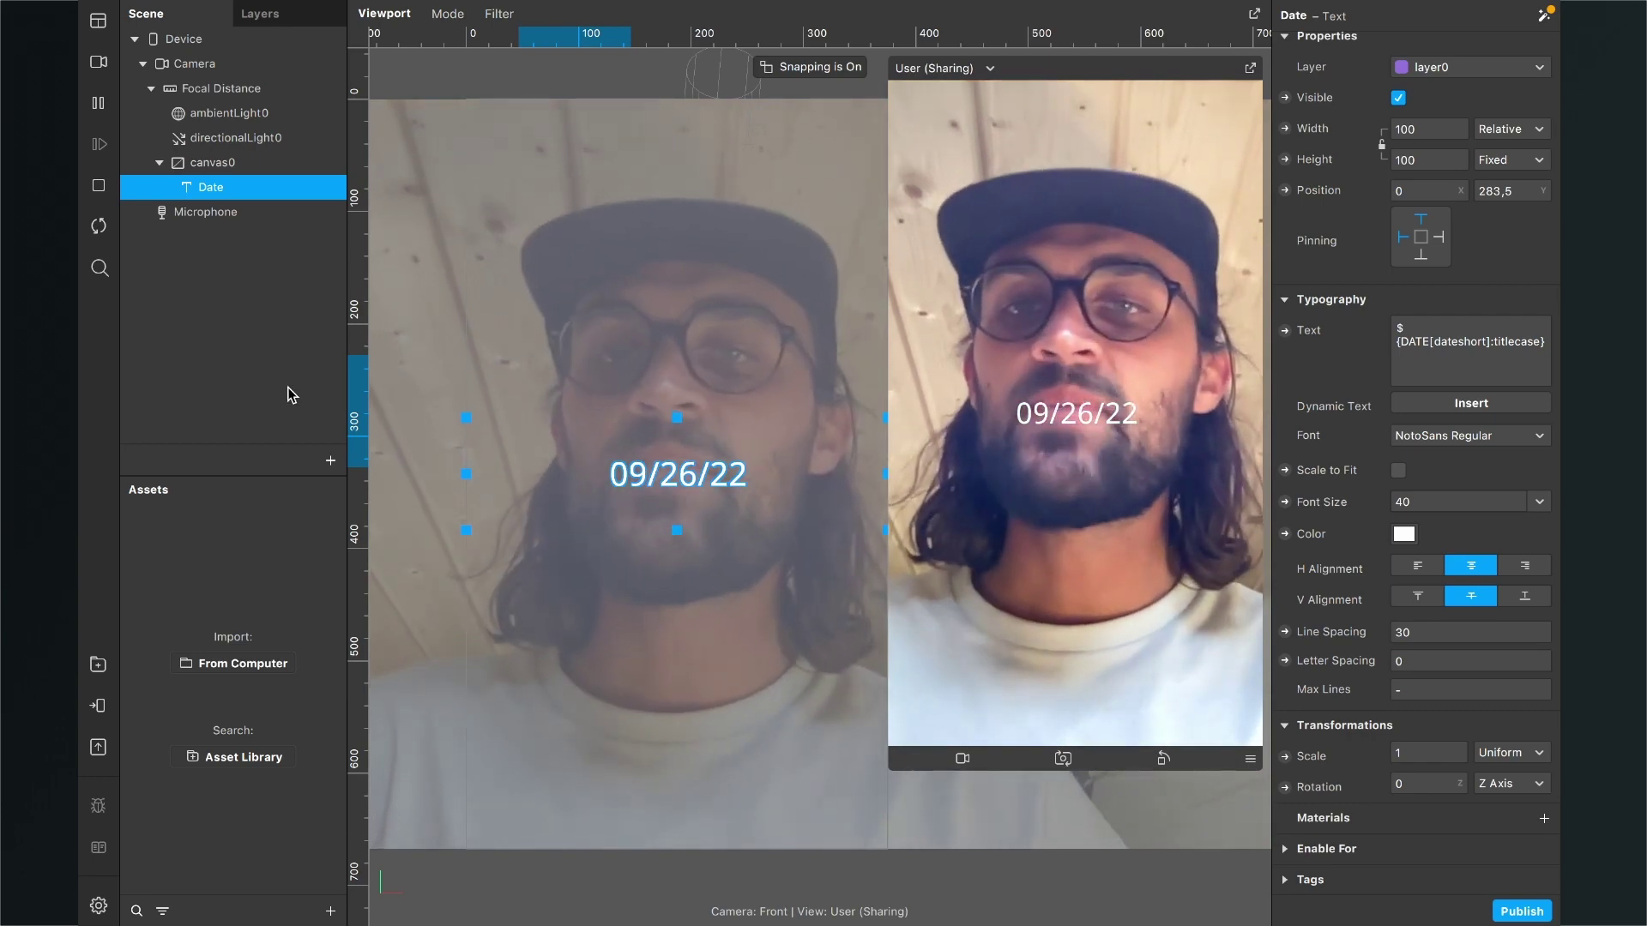
Add another 2D Text layer and set its text to dynamic Time (Short), showing 13:43.
{"action": "left_click", "coordinate": [330, 461]}
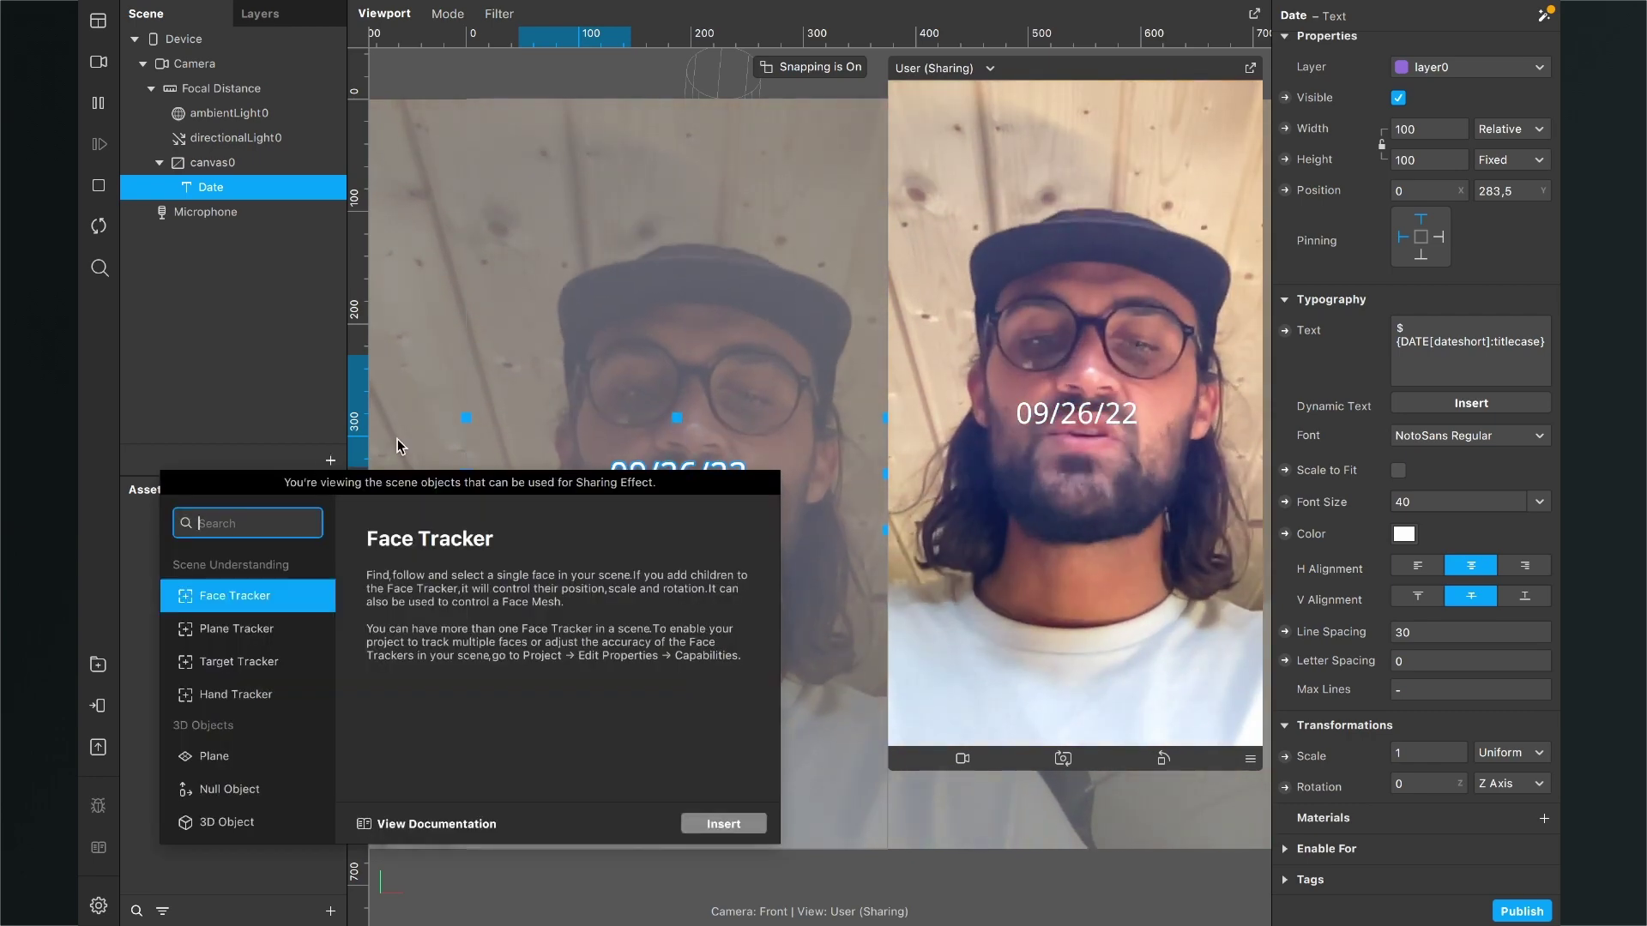
{"action": "type", "text": "text"}
{"action": "key", "text": "Return"}
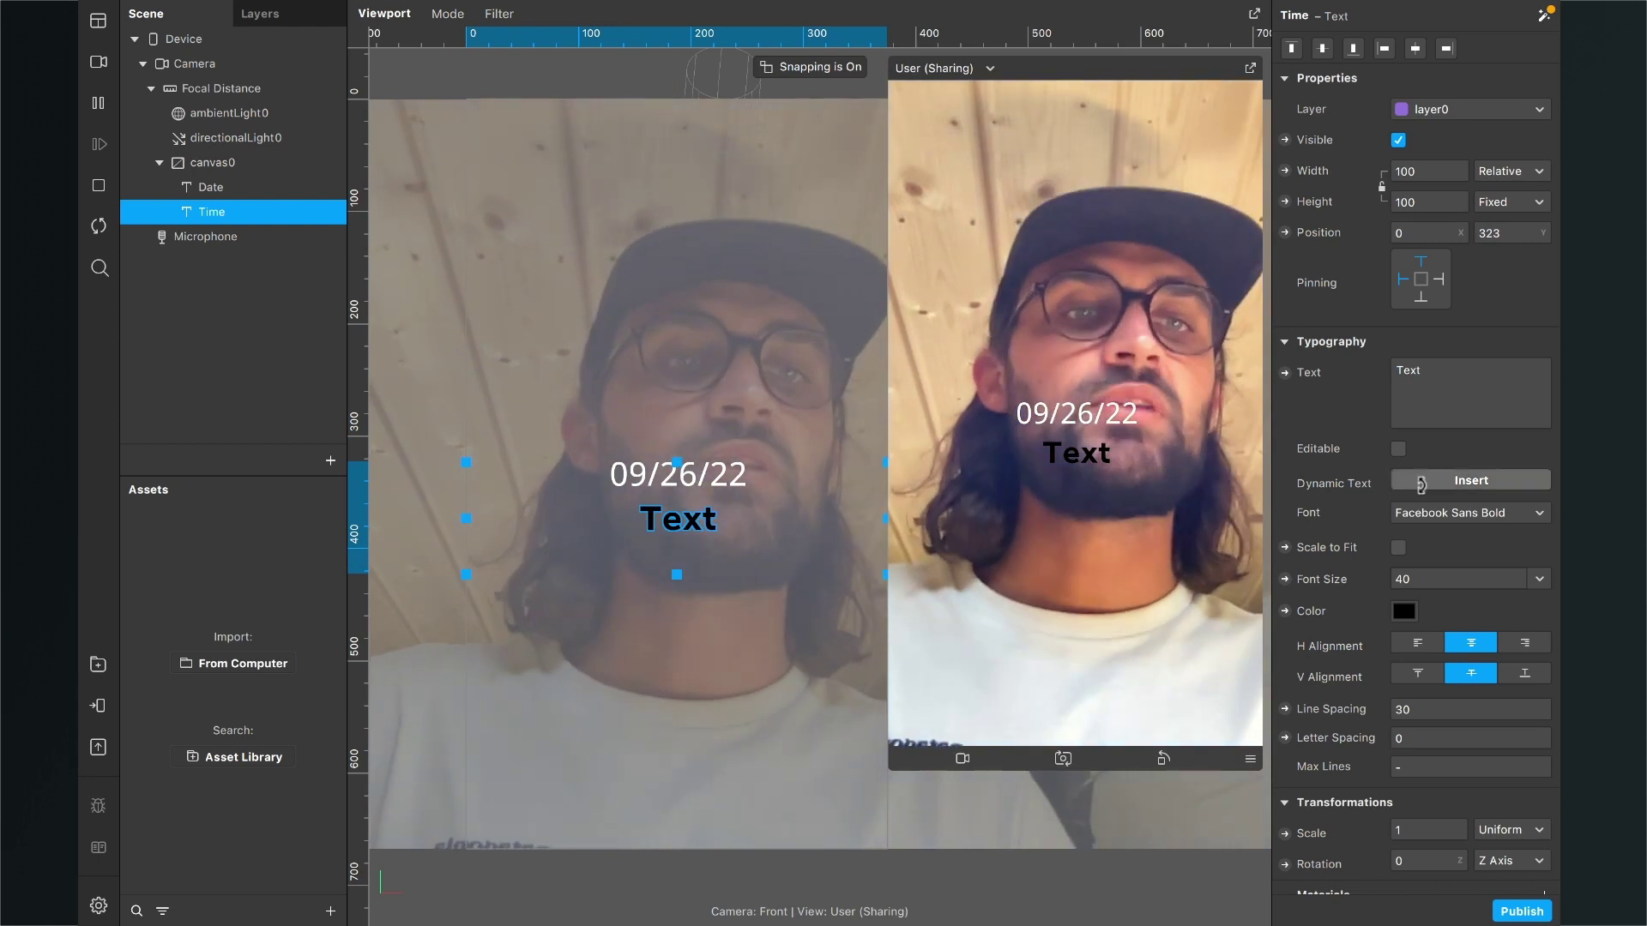
{"action": "left_click", "coordinate": [1436, 379]}
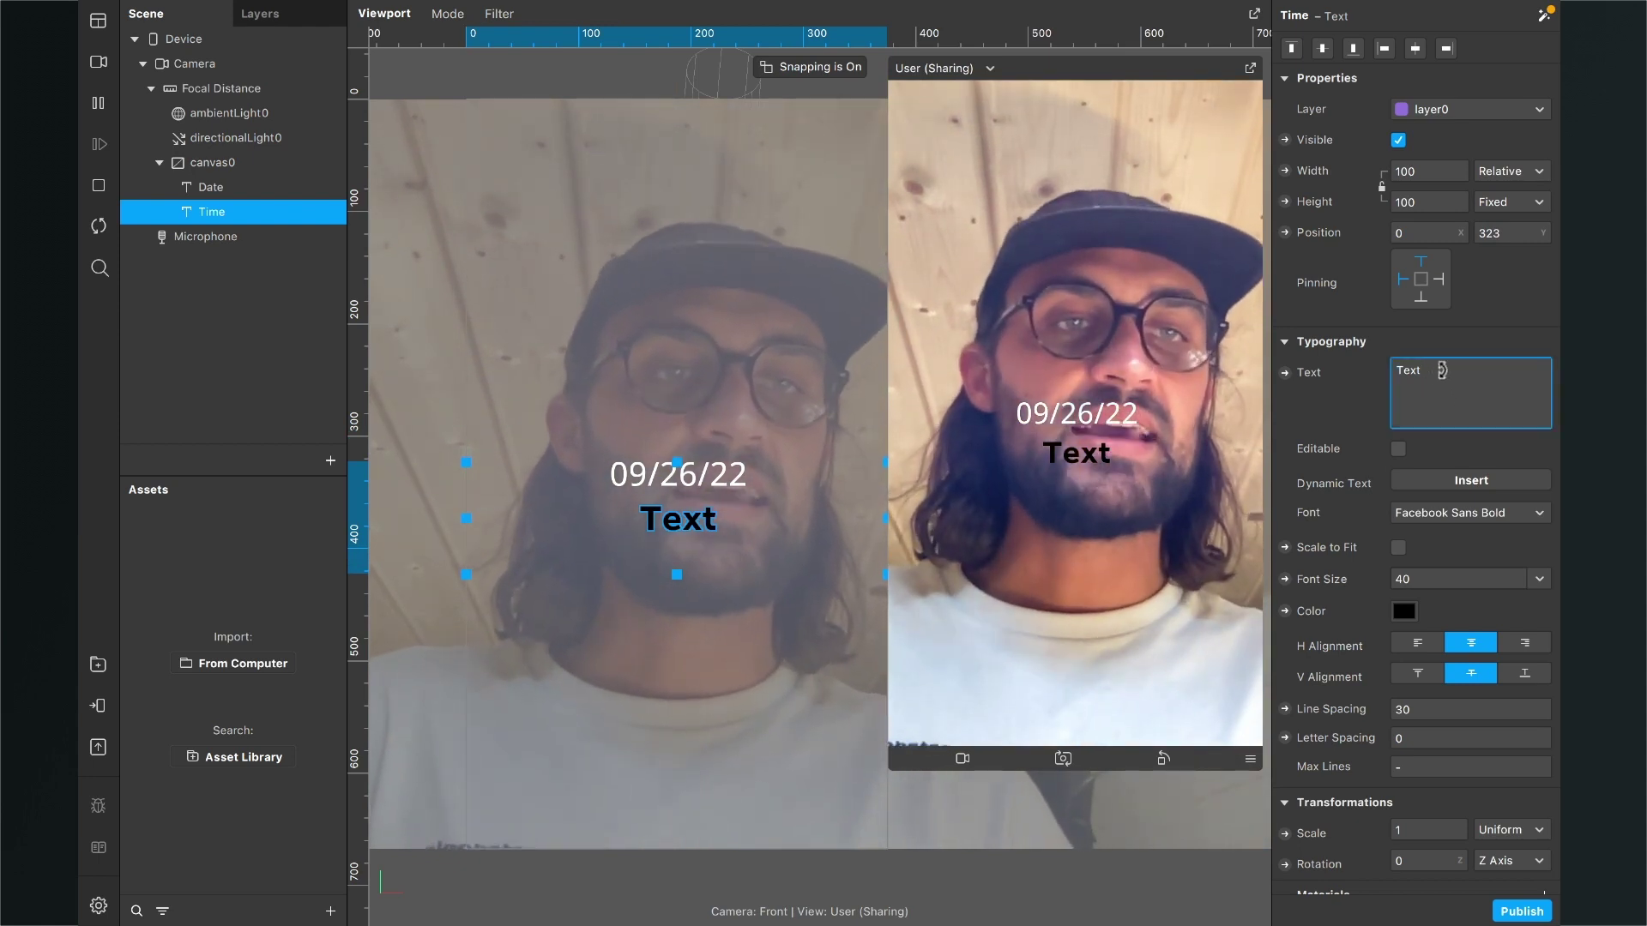
{"action": "left_click", "coordinate": [1409, 486]}
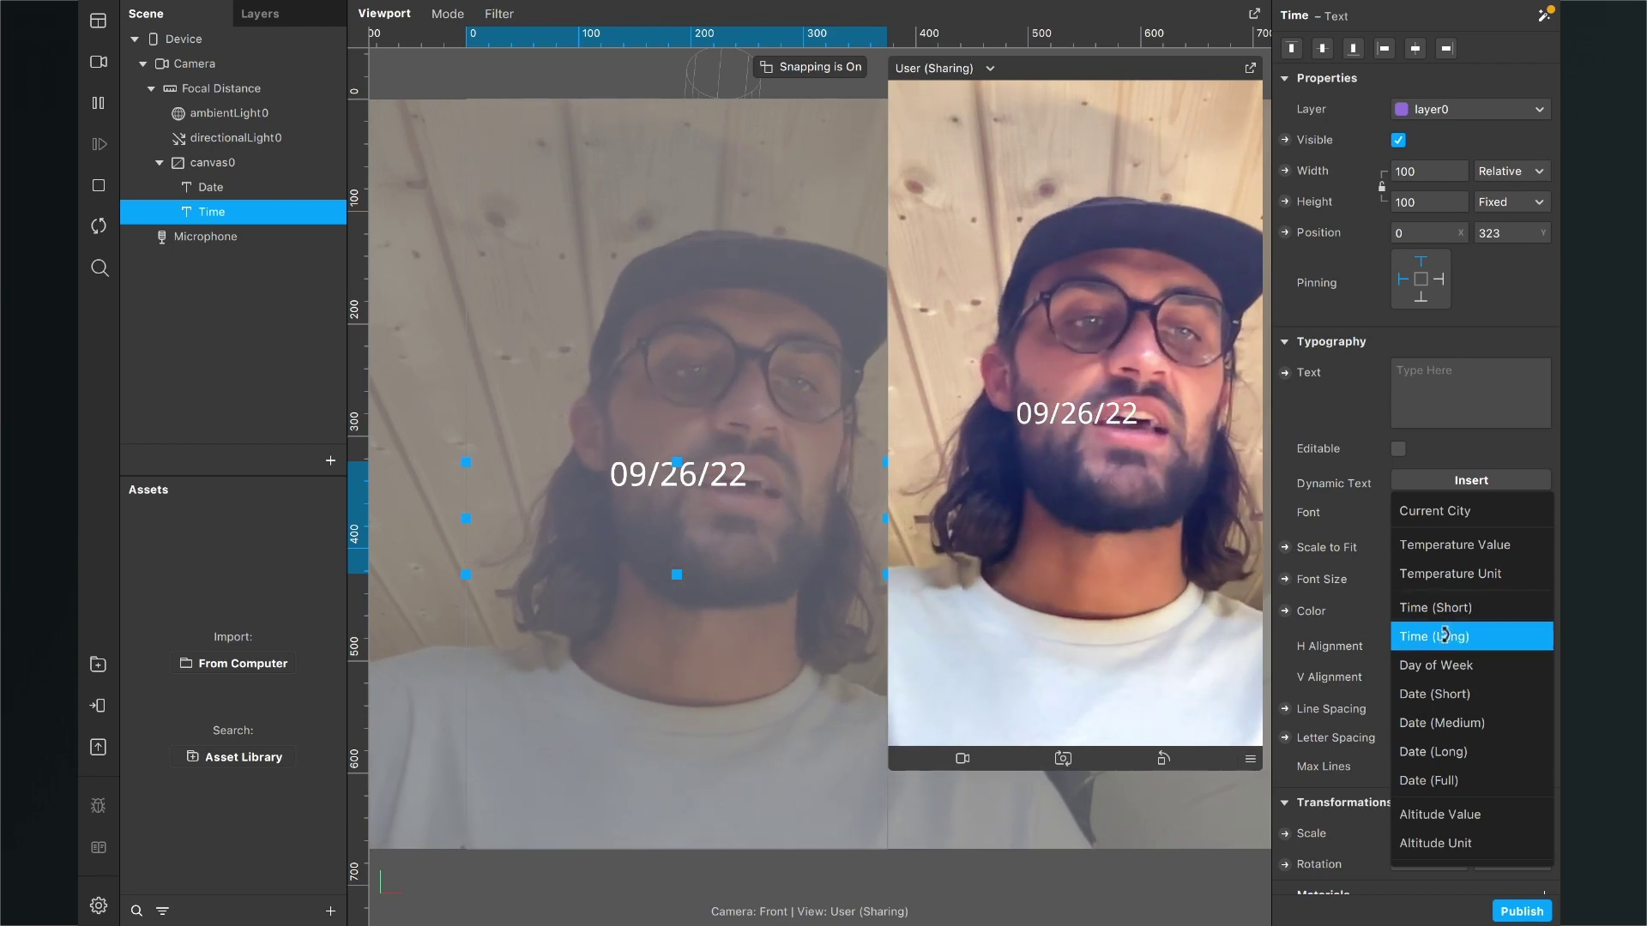
{"action": "left_click", "coordinate": [1445, 607]}
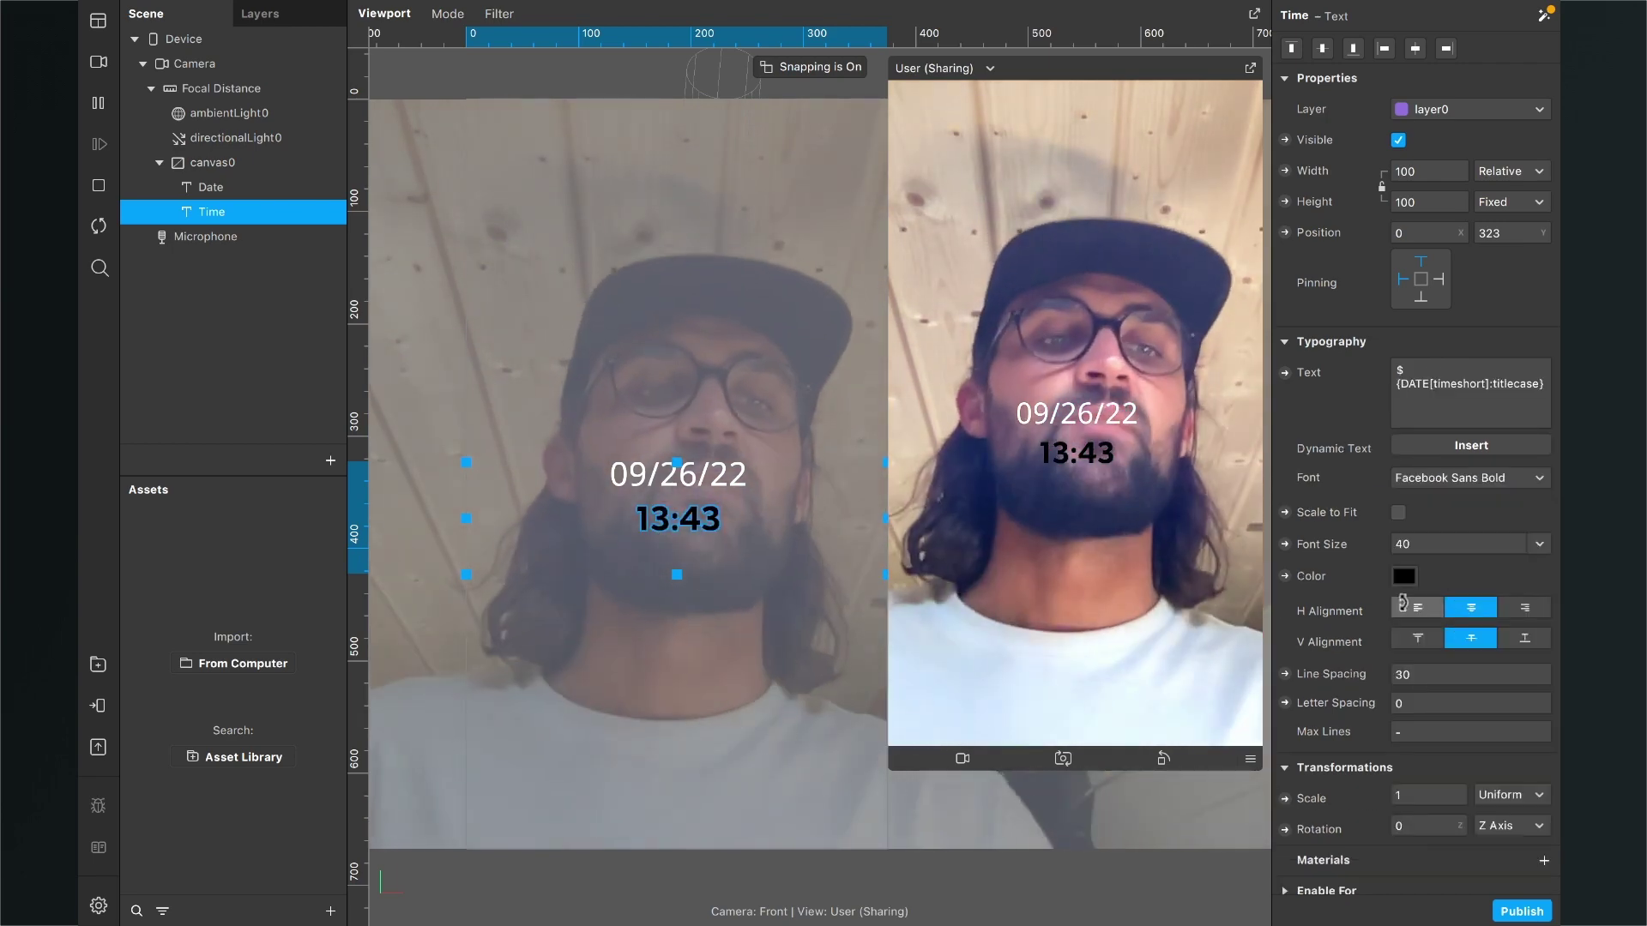
Change the Time text colour from black to white.
{"action": "left_click", "coordinate": [1405, 576]}
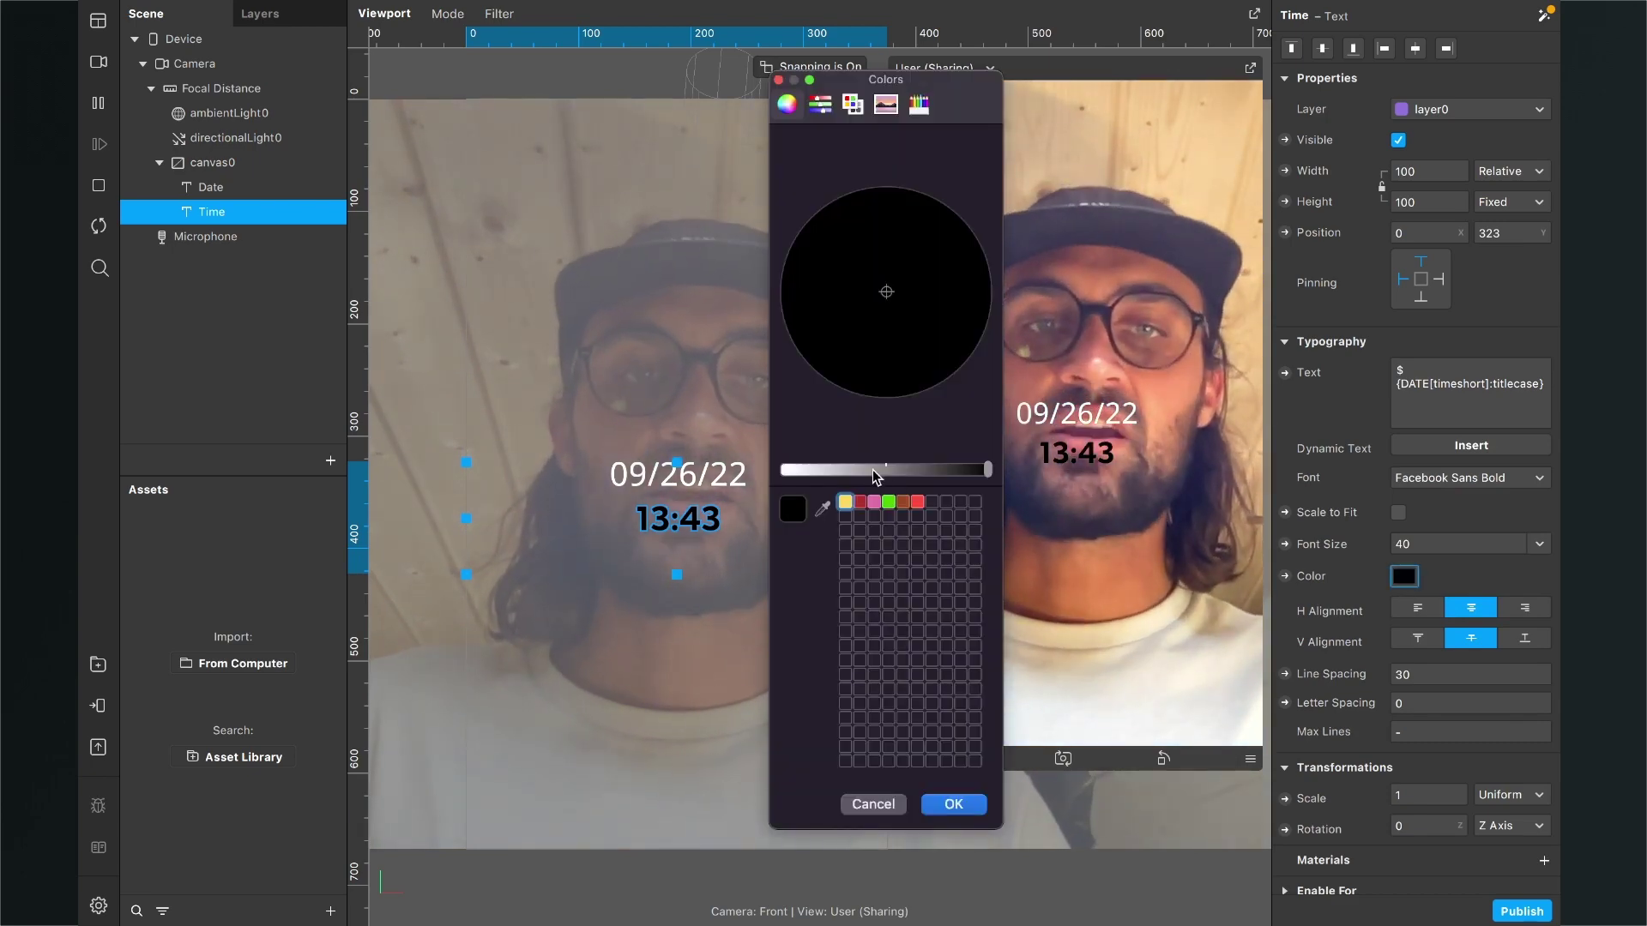
{"action": "left_click_drag", "start_coordinate": [873, 471], "coordinate": [748, 476]}
{"action": "left_click", "coordinate": [954, 804]}
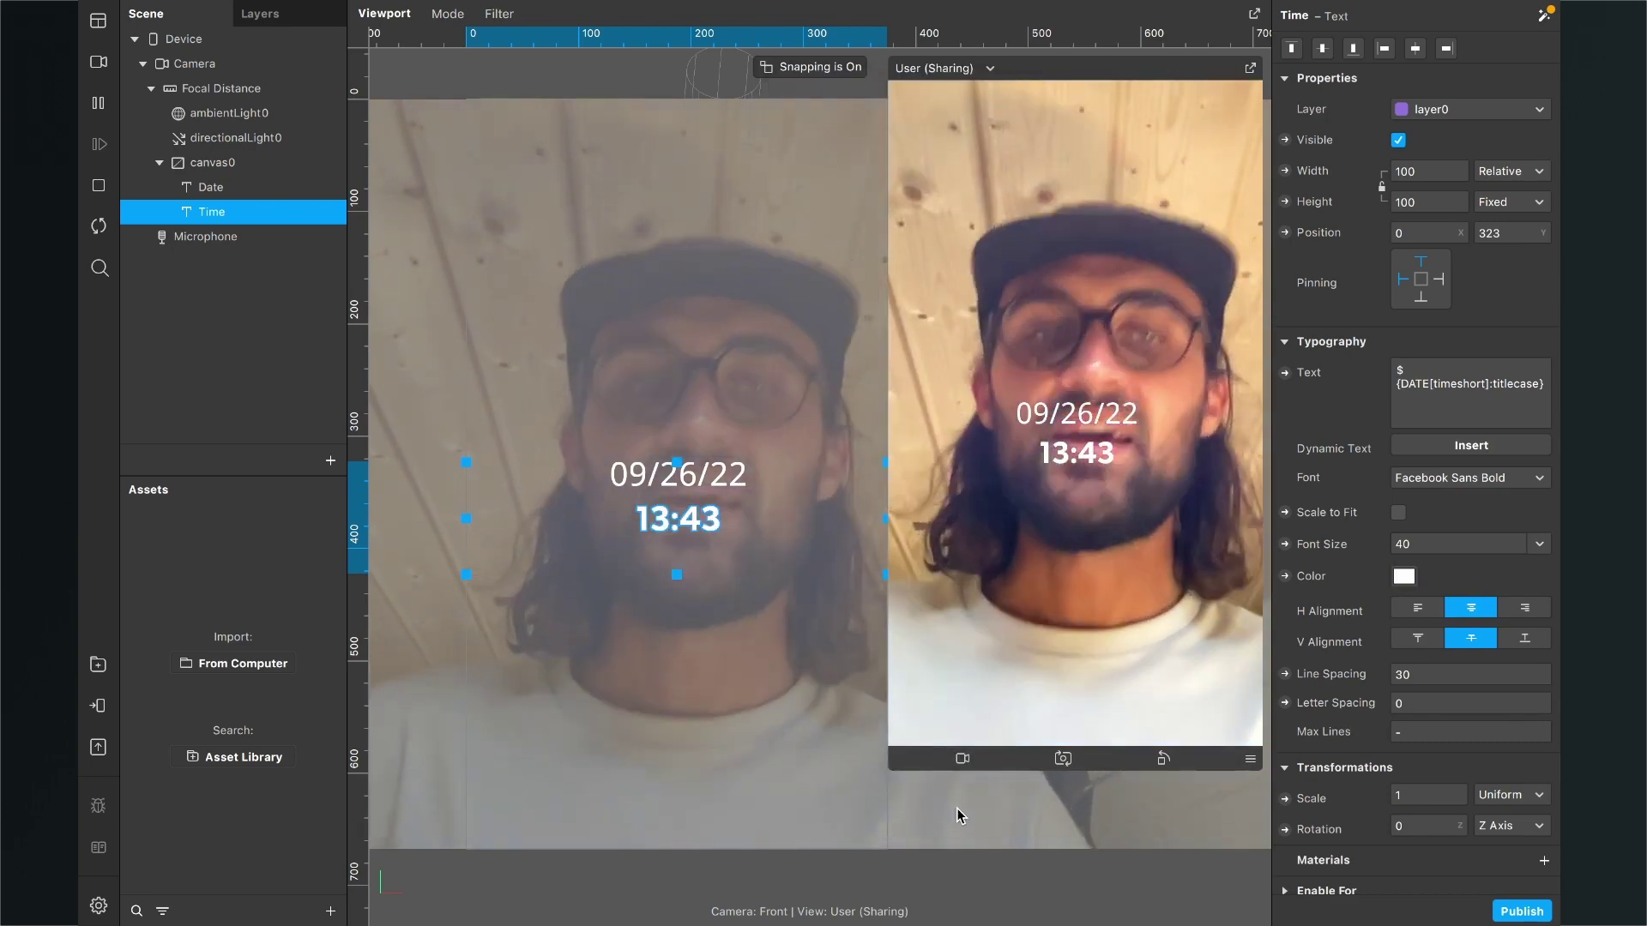